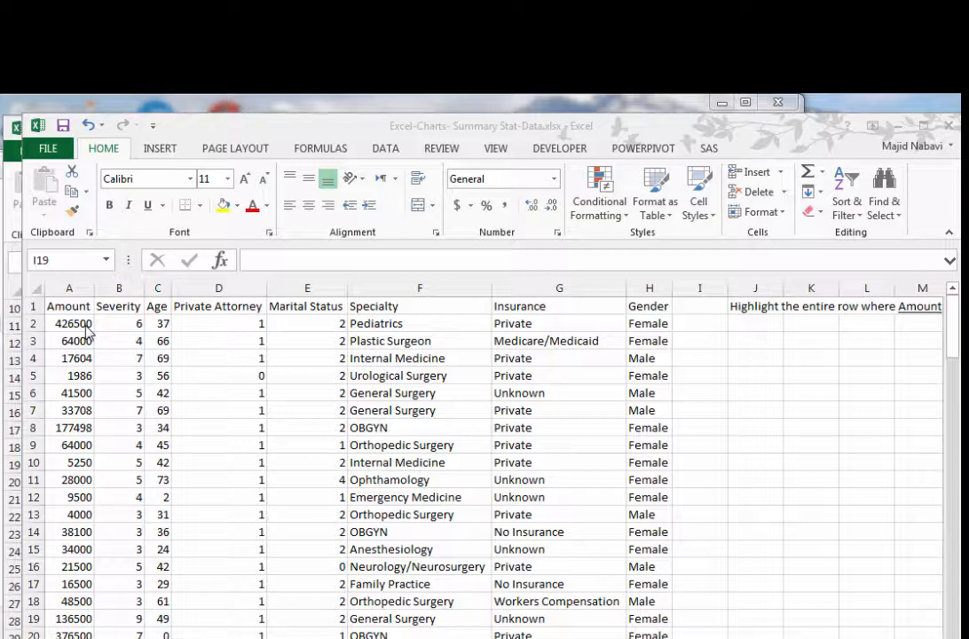
Start a Greater Than highlight rule on all Amount values from A2 down, with 300000 as the threshold.
left_click(86, 330)
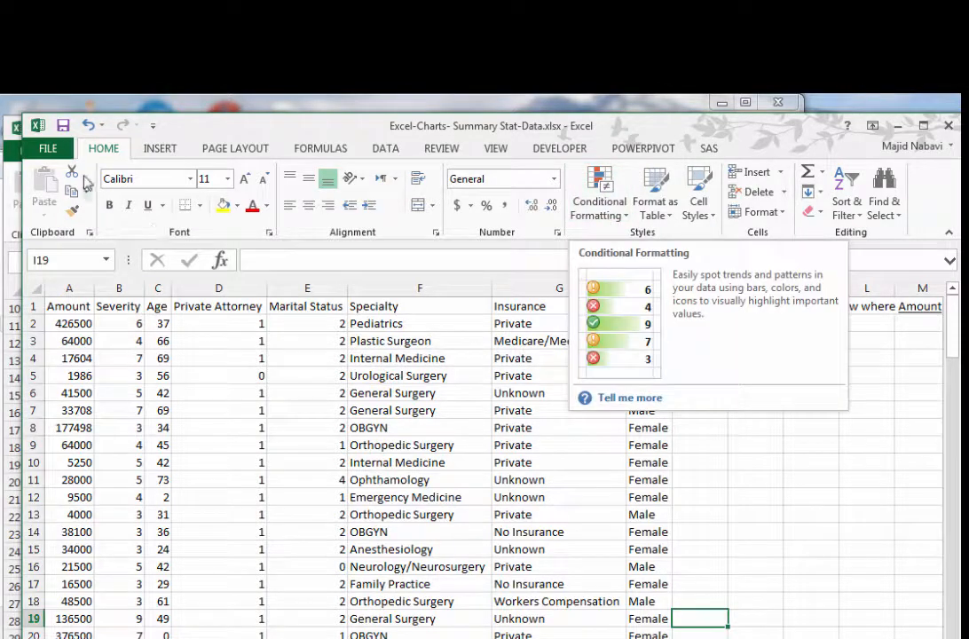
left_click(75, 325)
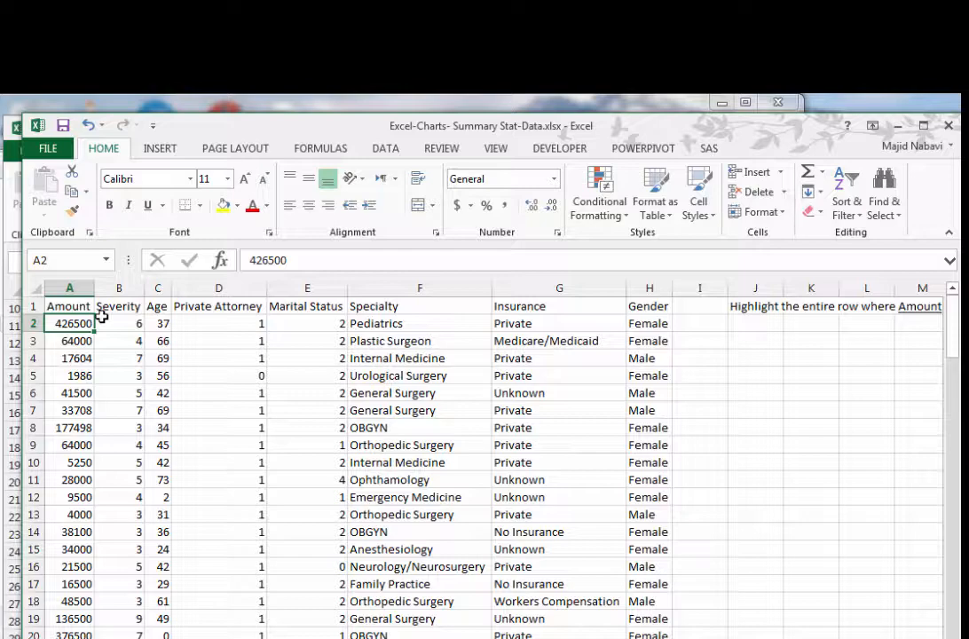
key("ctrl+shift+Down")
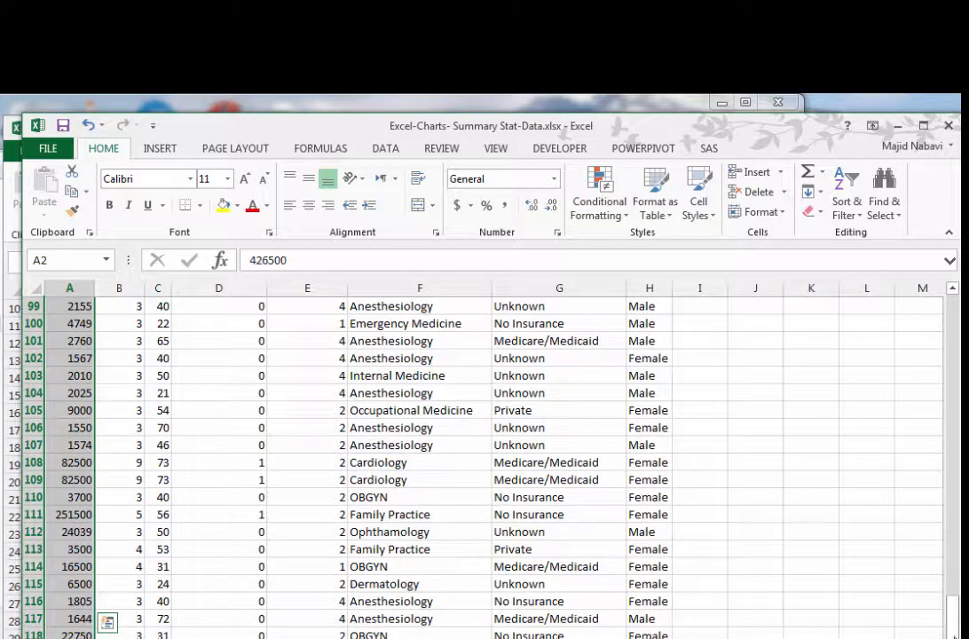
left_click_drag(953, 616, 952, 310)
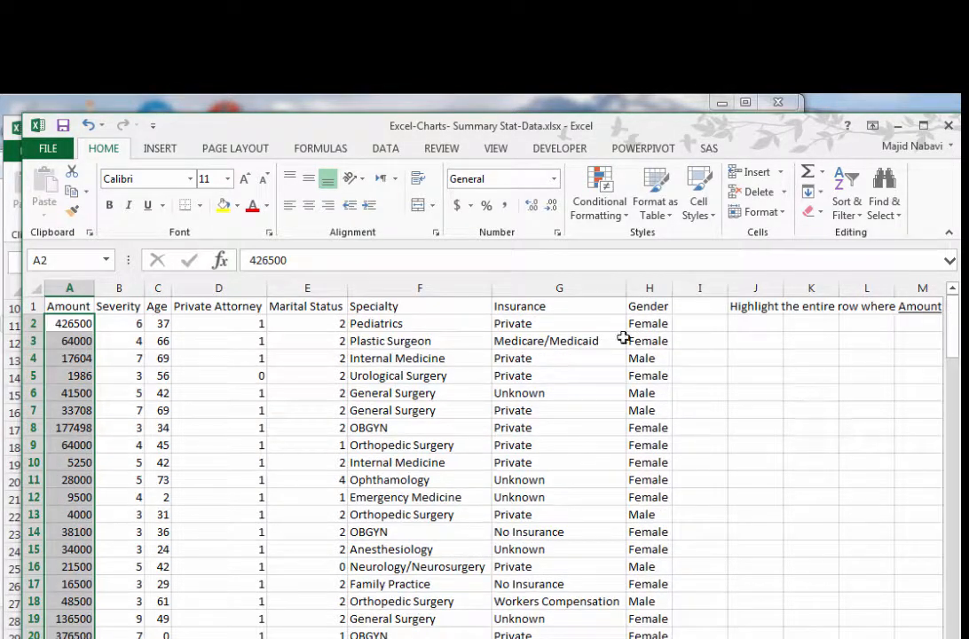
left_click(609, 213)
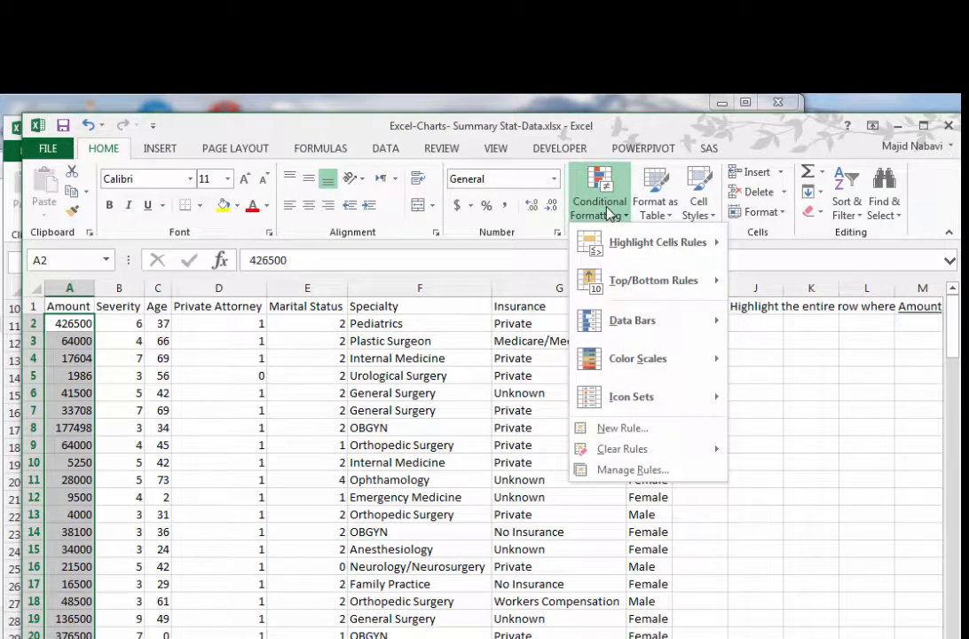
mouse_move(621, 246)
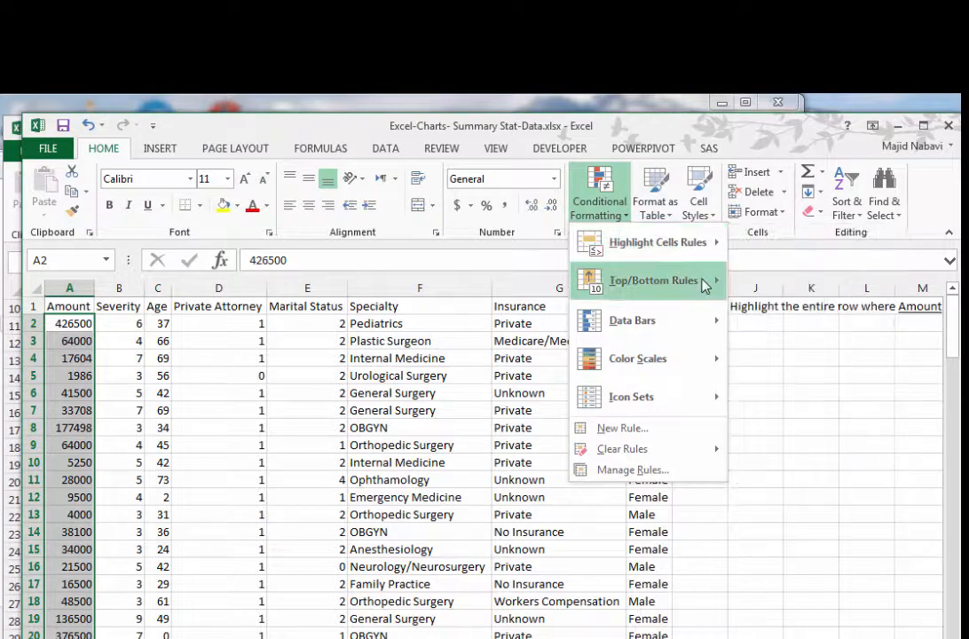
mouse_move(704, 284)
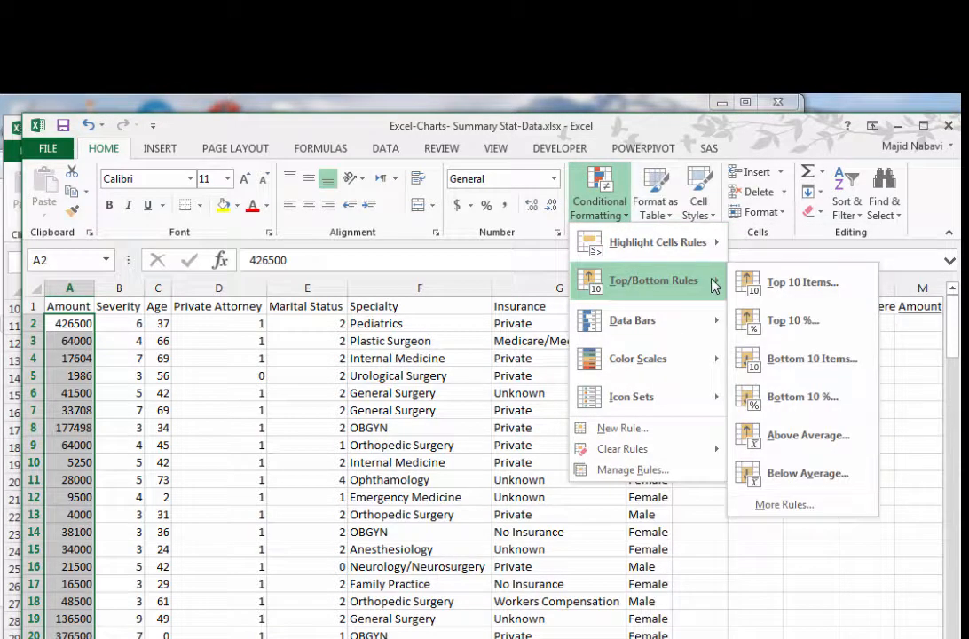
mouse_move(717, 329)
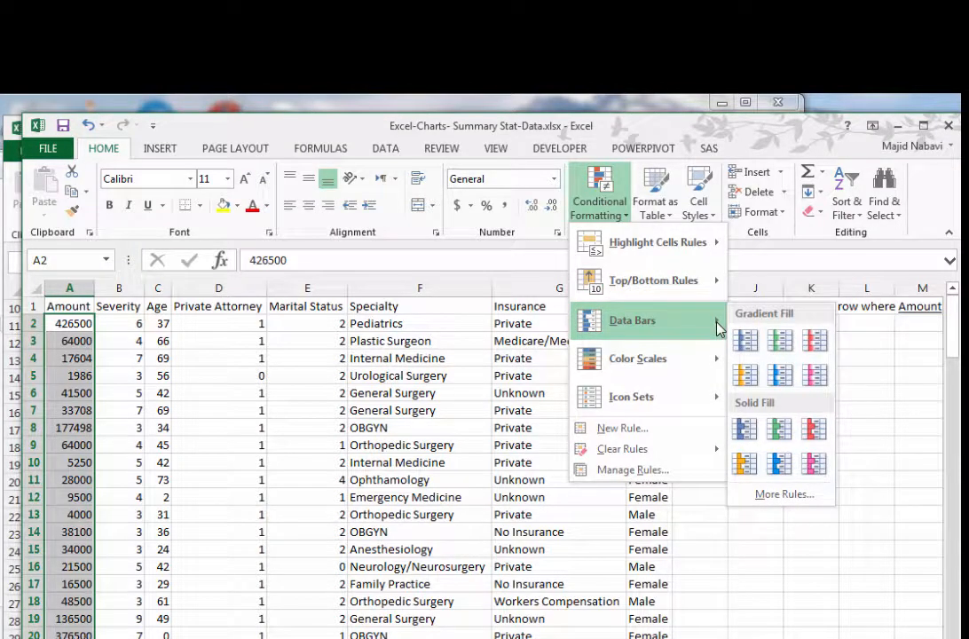
mouse_move(711, 253)
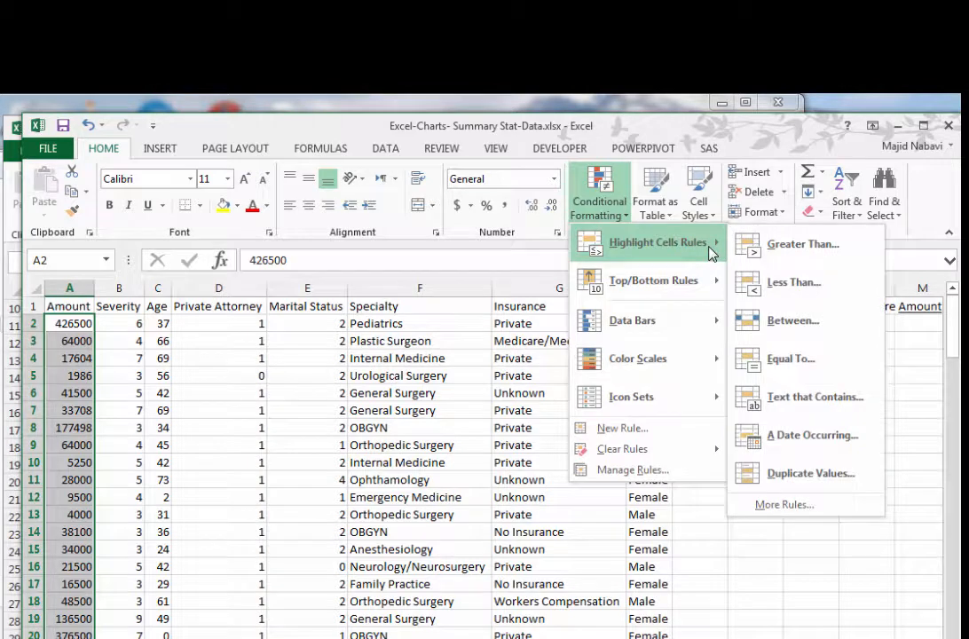
left_click(771, 250)
left_click_drag(479, 304, 500, 257)
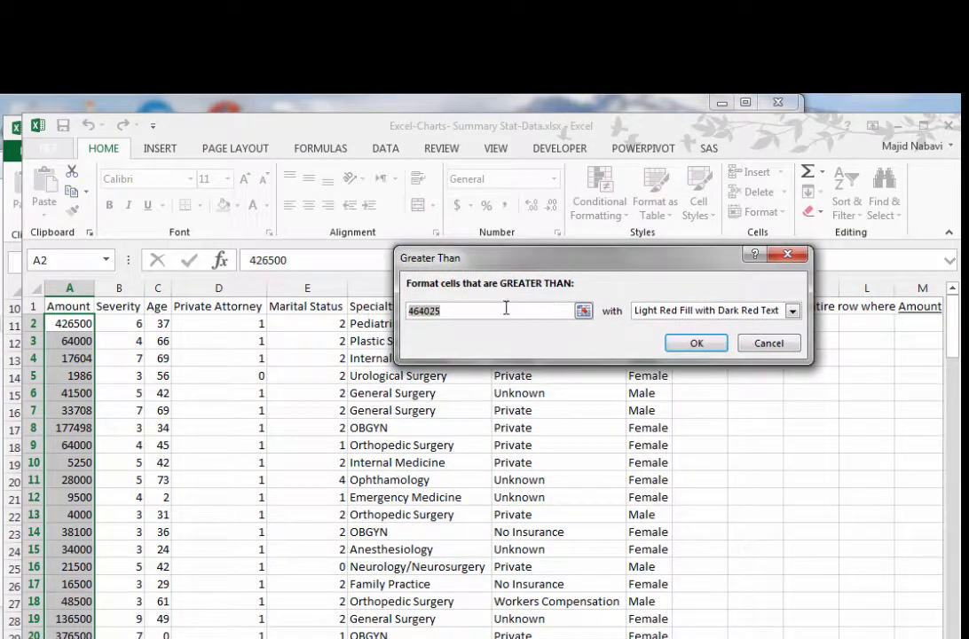
left_click(449, 309)
double_click(438, 311)
left_click(505, 311)
type("3")
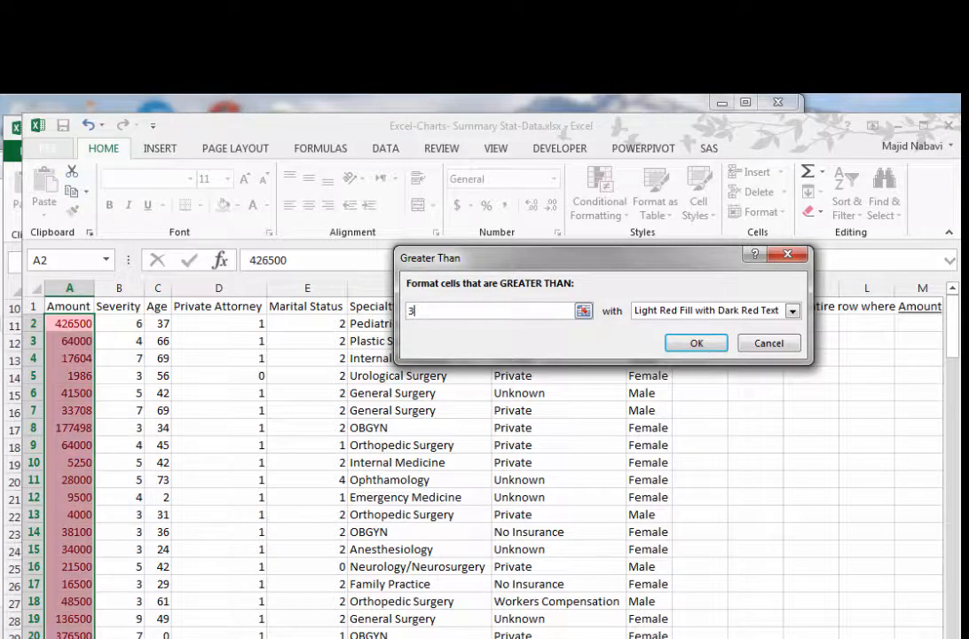
type("00000")
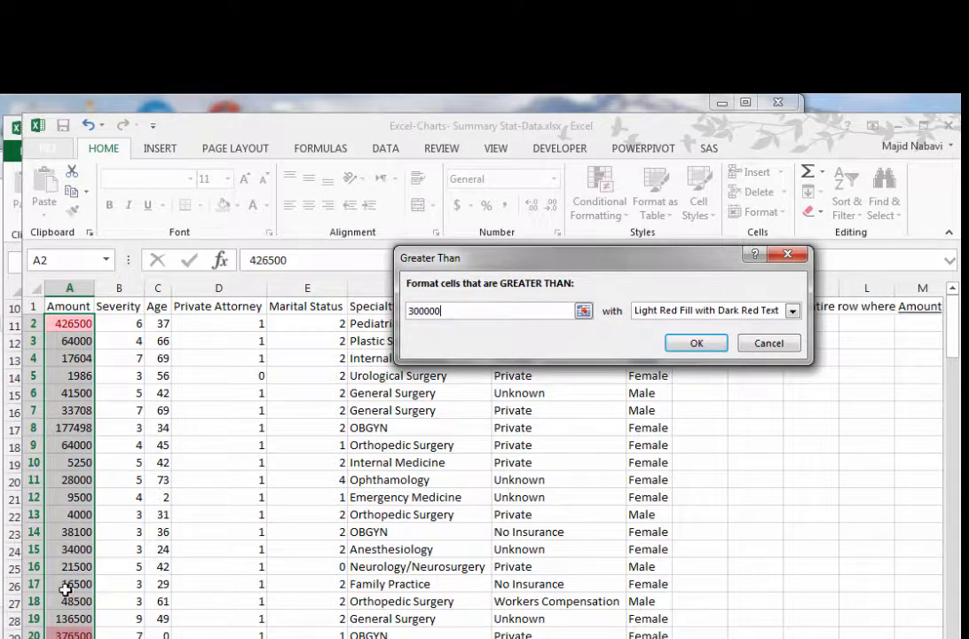
Choose a custom format for the Greater Than rule and give it a red background fill.
left_click(792, 311)
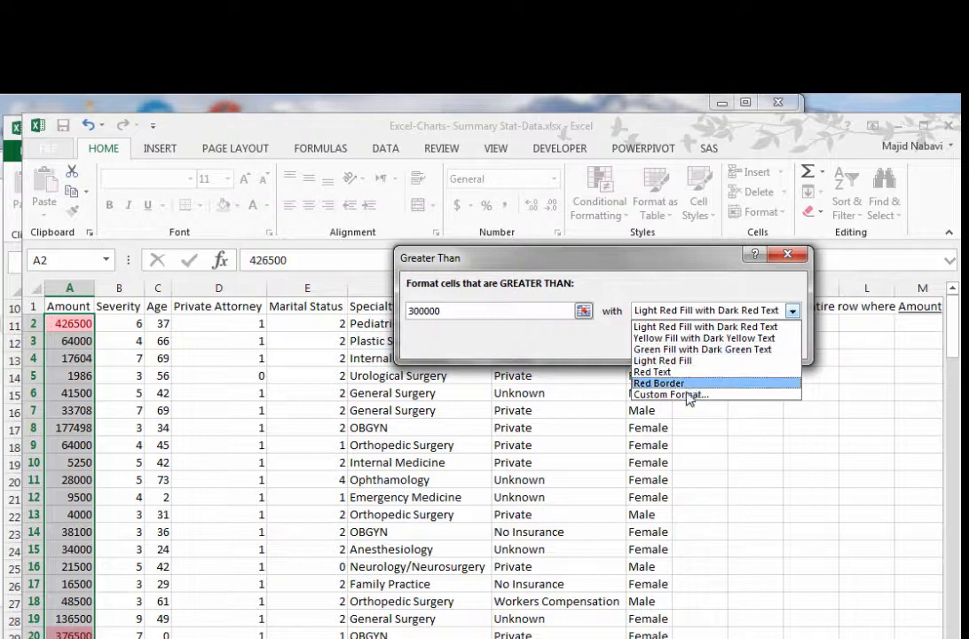
left_click(702, 338)
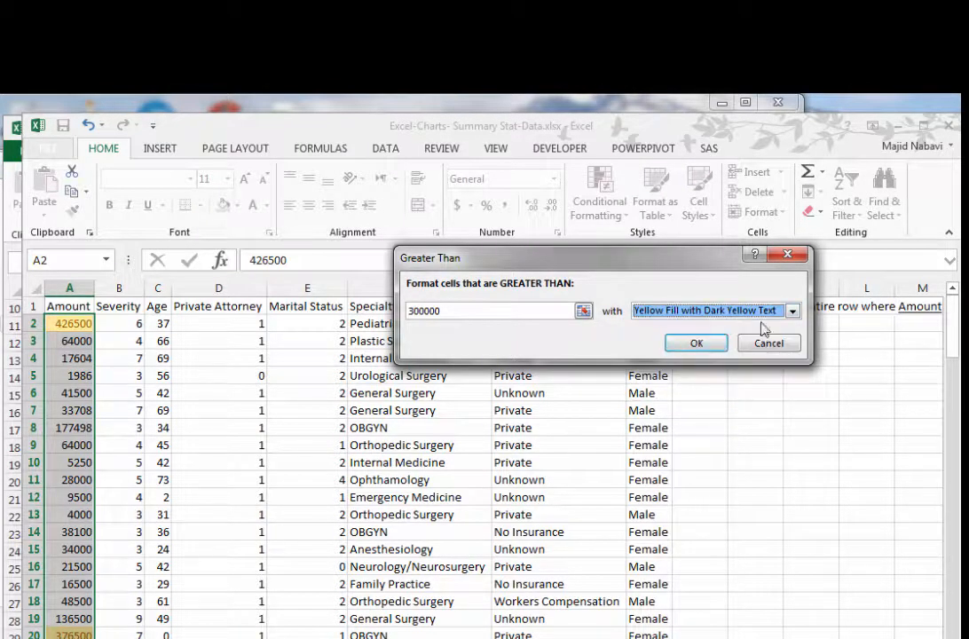
left_click(793, 311)
left_click(703, 395)
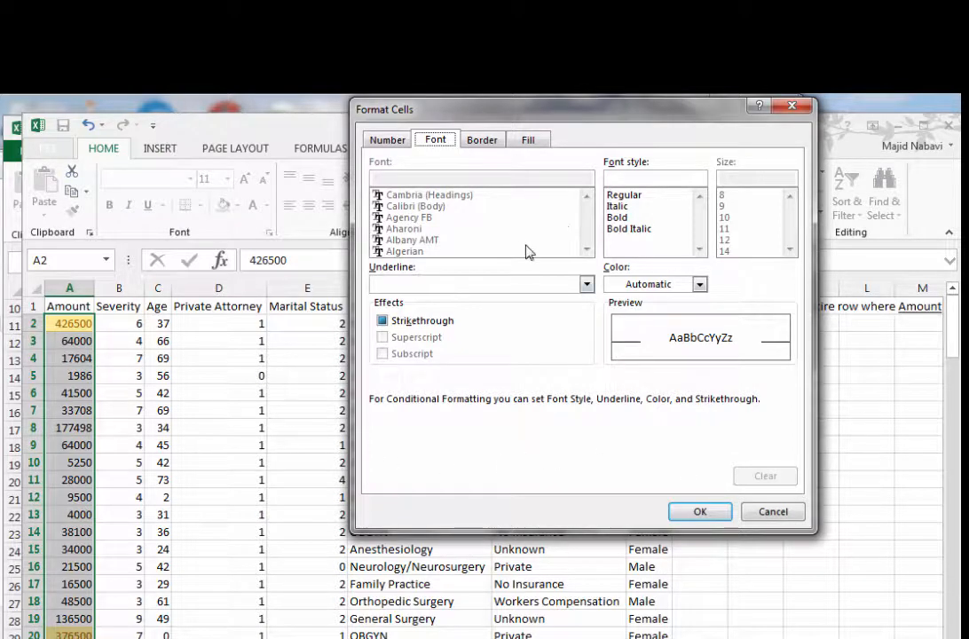
left_click(484, 140)
left_click(528, 142)
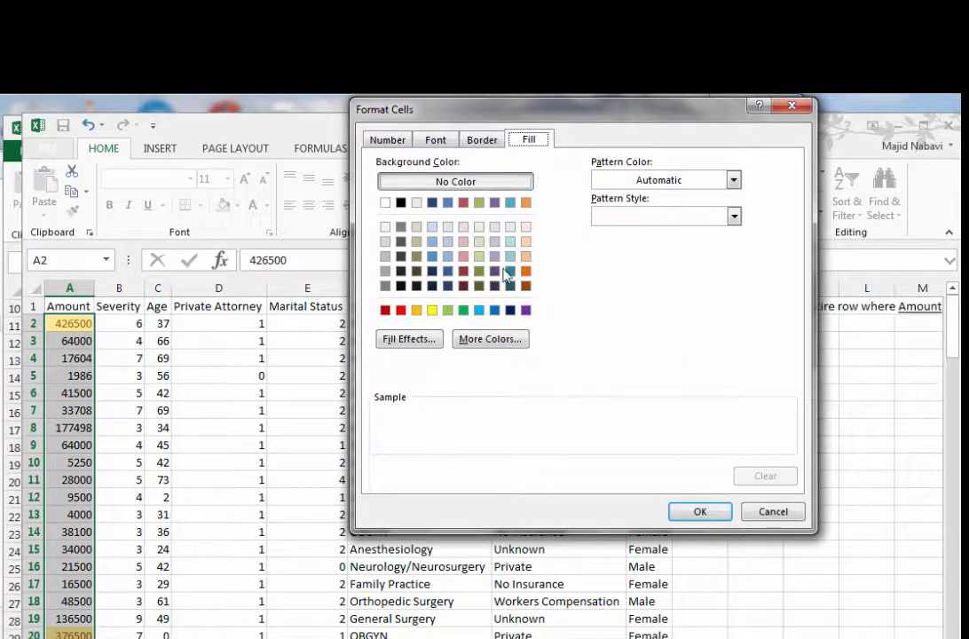
left_click(401, 309)
Set the custom format's font to bold blue and apply the rule to the Amount values.
left_click(436, 140)
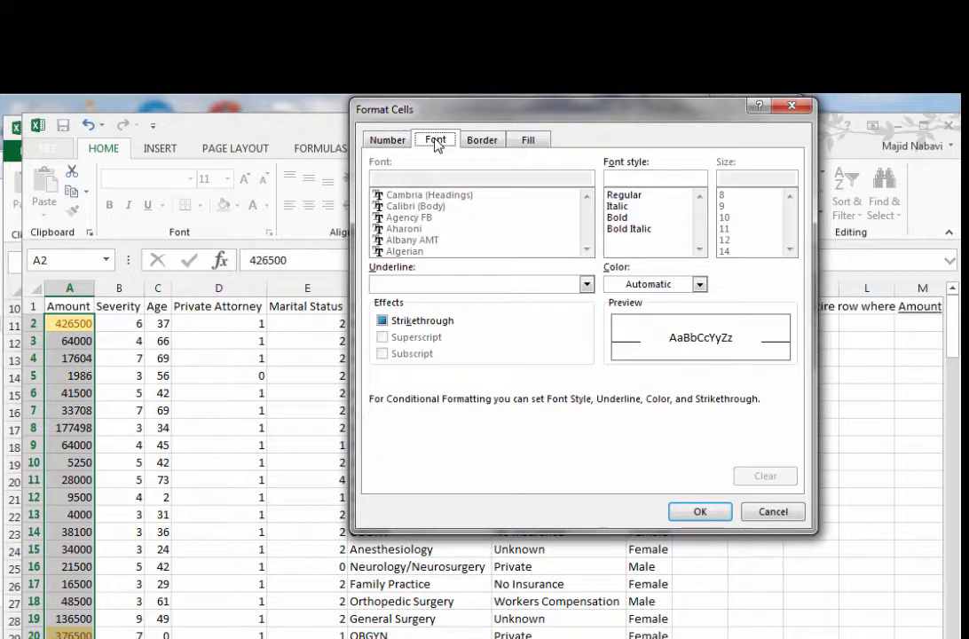
left_click(700, 285)
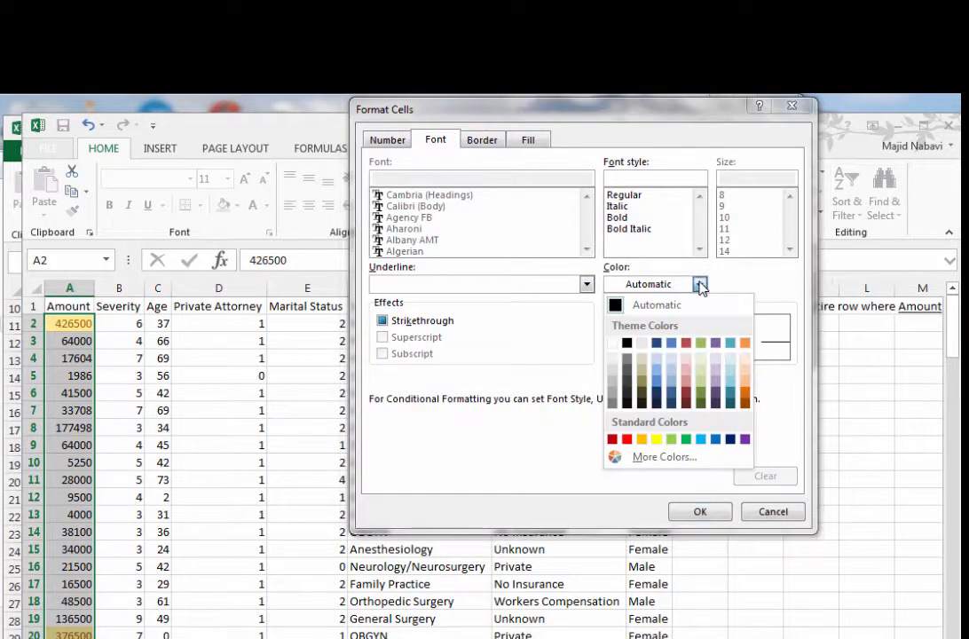
left_click(671, 395)
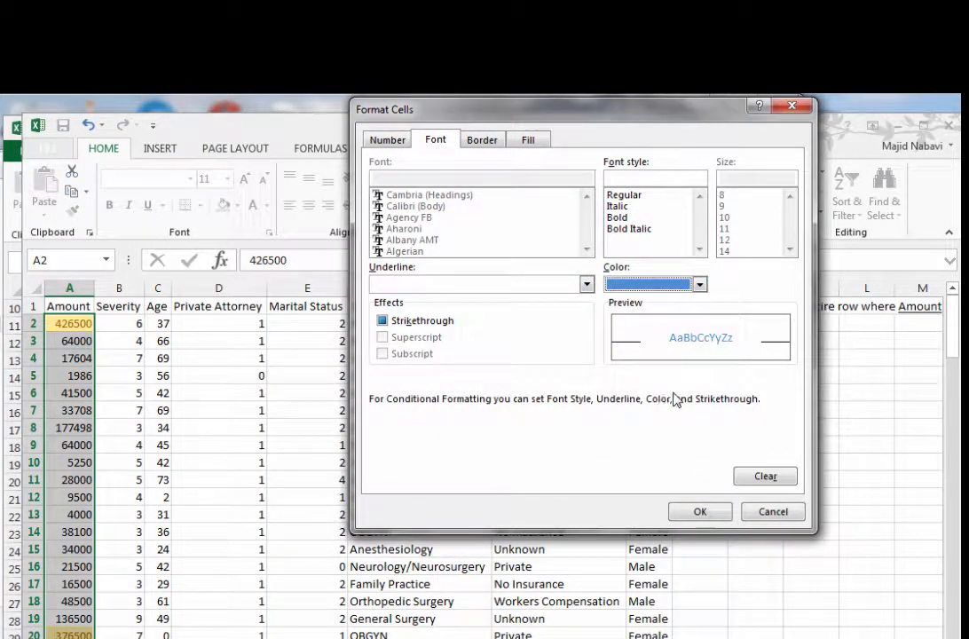
left_click(623, 218)
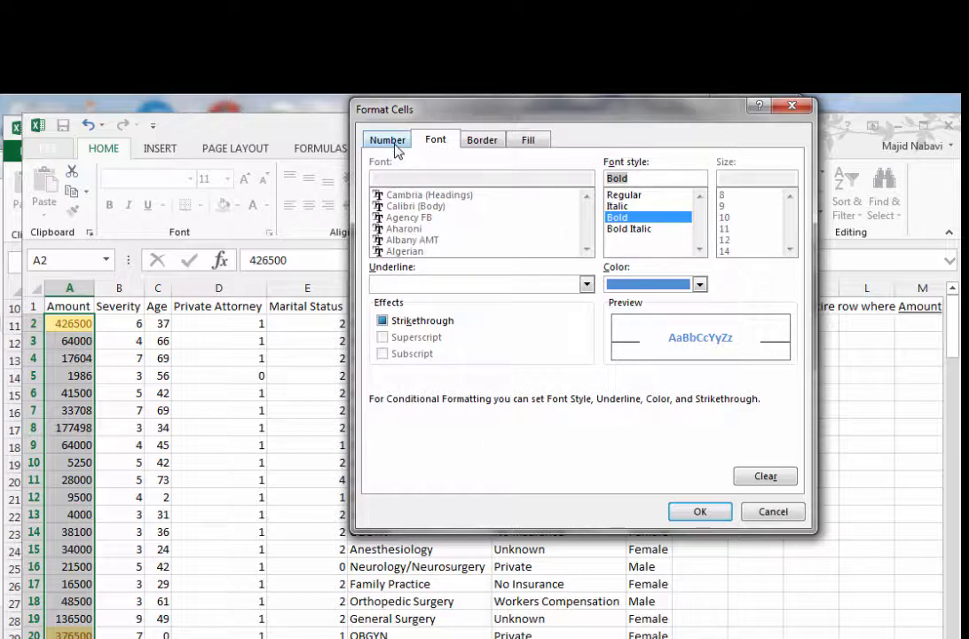
left_click(710, 513)
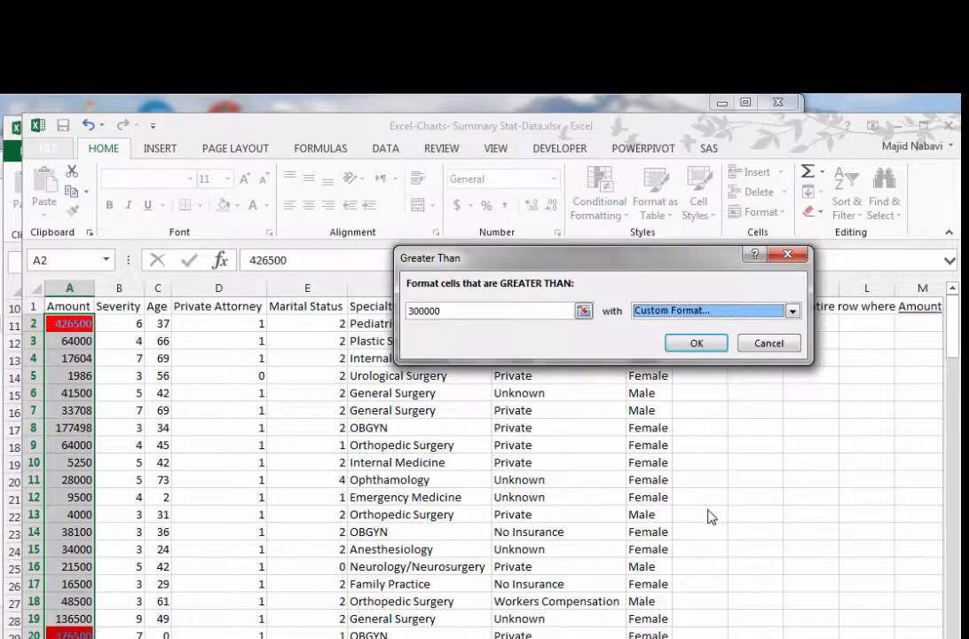
left_click(693, 345)
Change the Amount in cell A40 to 583000 to test the highlight rule.
left_click(300, 532)
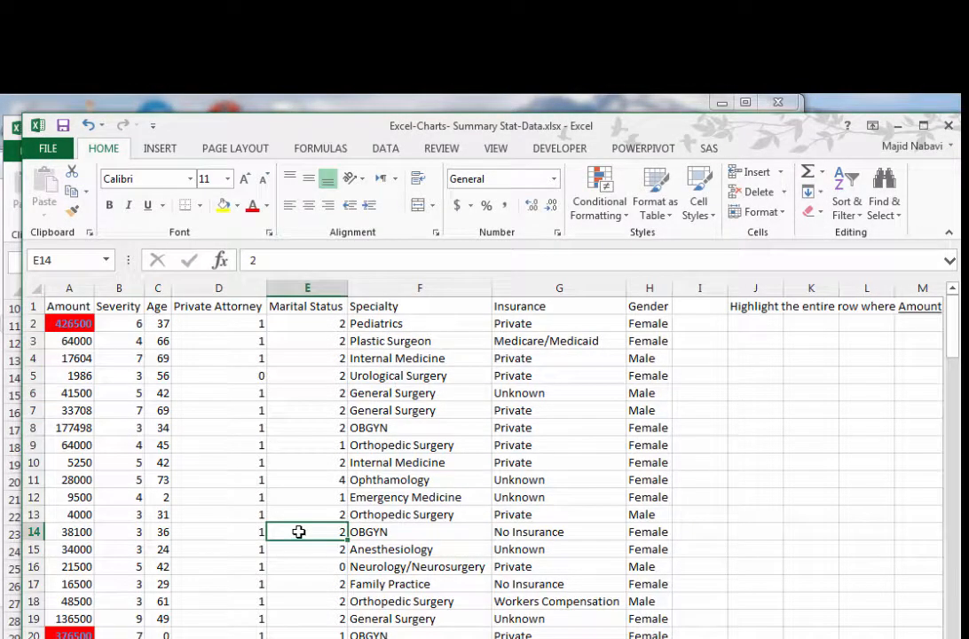
scroll(301, 533, "down", 1)
scroll(300, 533, "down", 7)
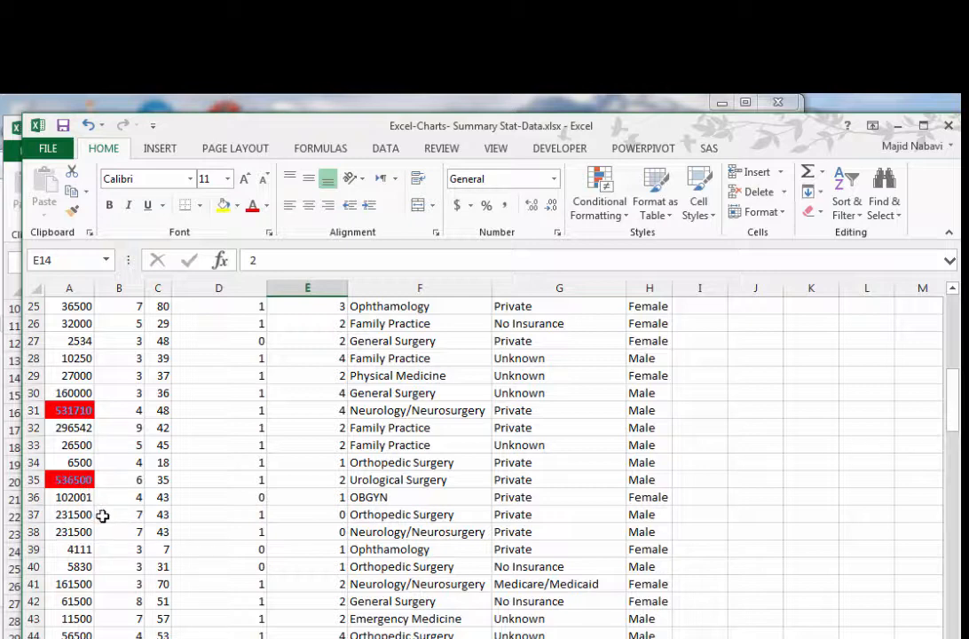
left_click(79, 463)
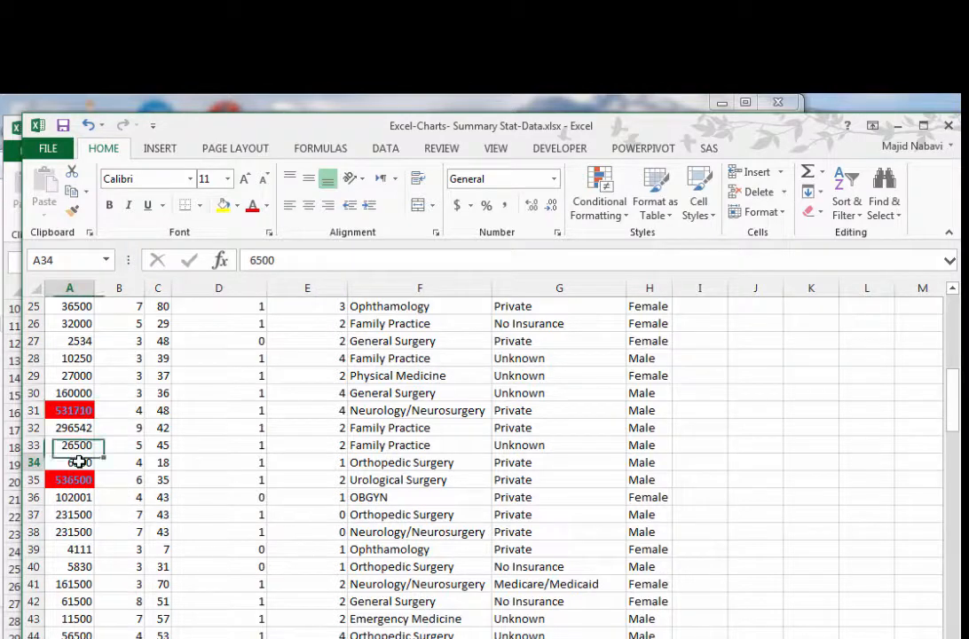
double_click(87, 462)
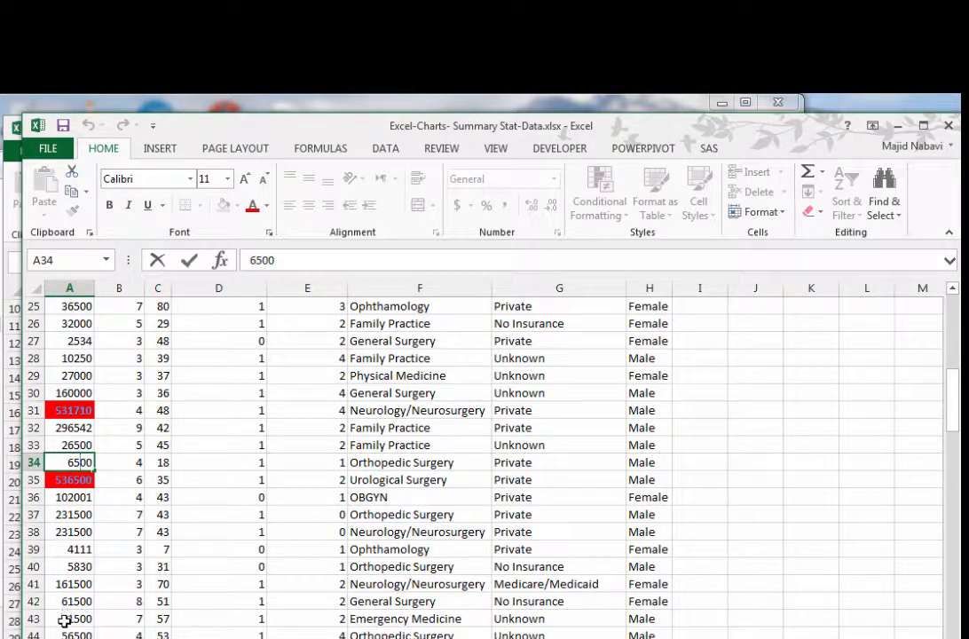
left_click(190, 568)
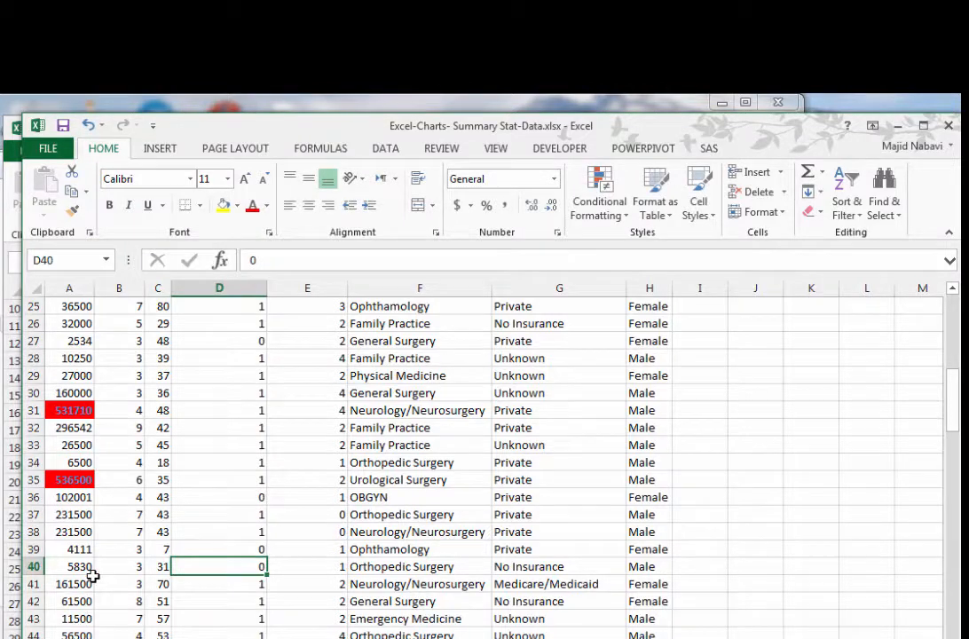
scroll(93, 603, "down", 1)
double_click(89, 513)
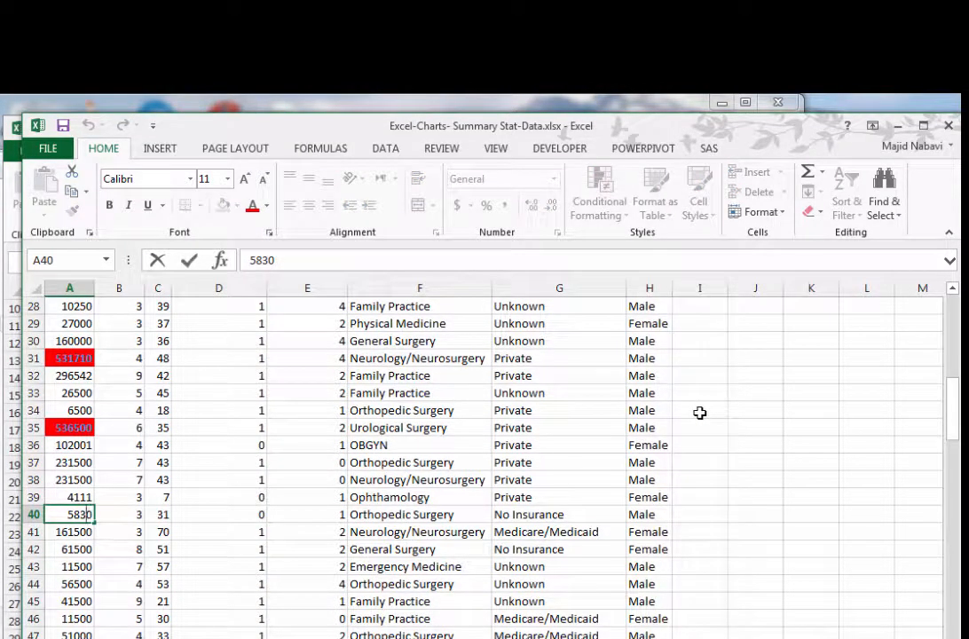
type("00")
key("Return")
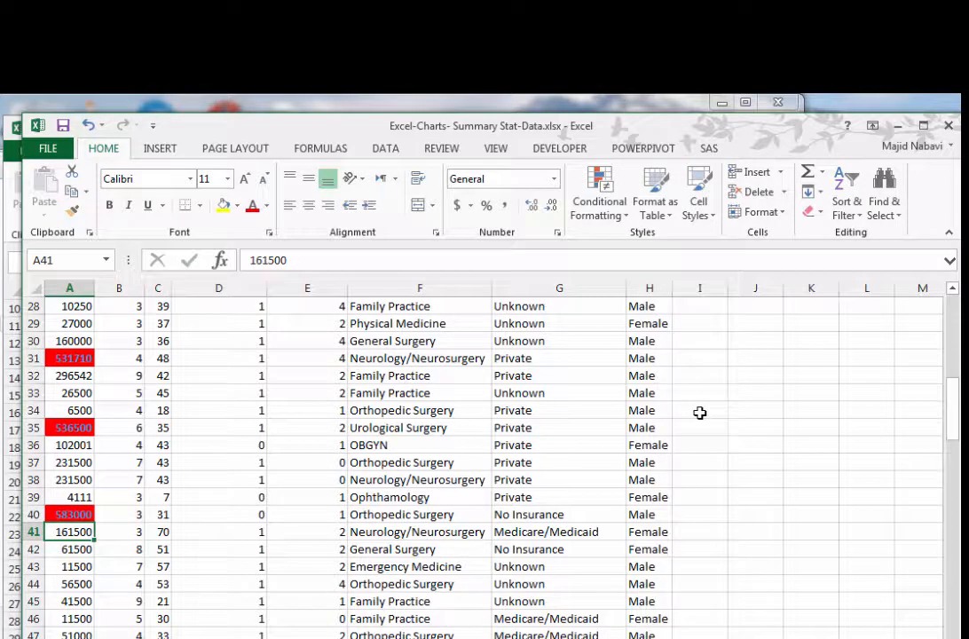
Set the Amount in cell A40 back to 5830.
left_click(80, 514)
double_click(80, 515)
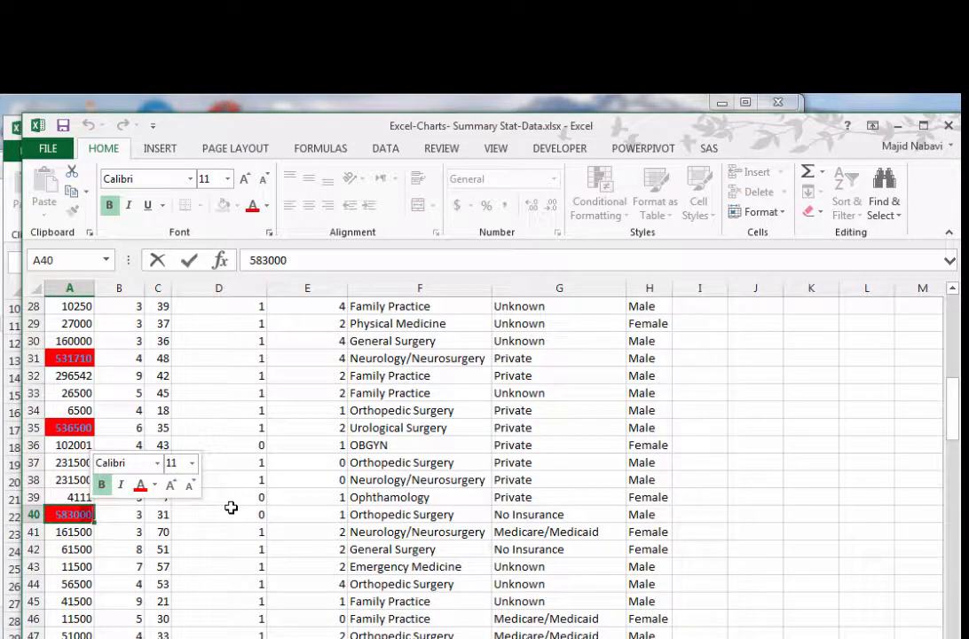
type("5830")
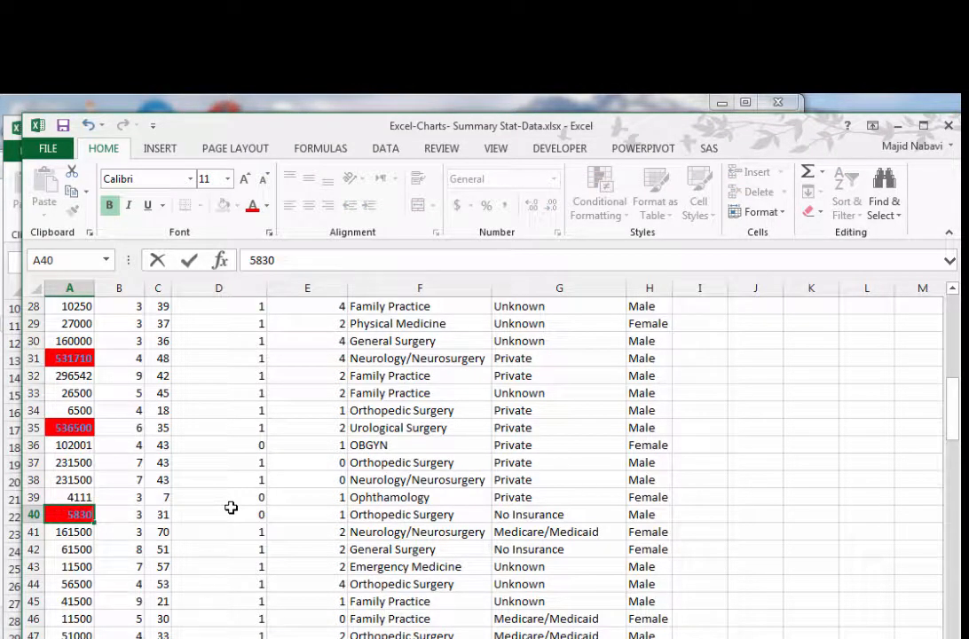
key("Return")
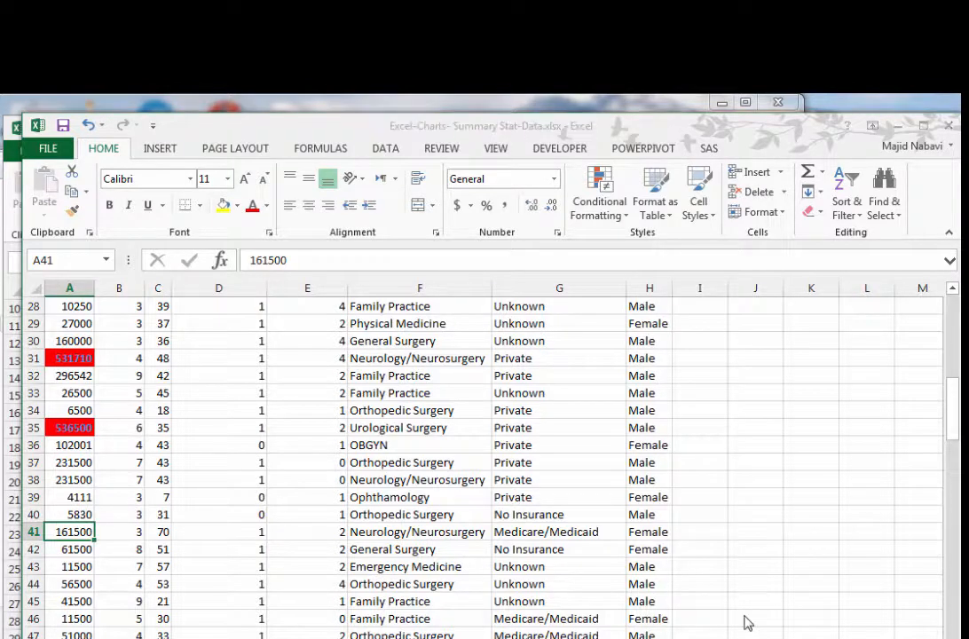
Clear the conditional formatting rules from the entire sheet.
left_click(624, 218)
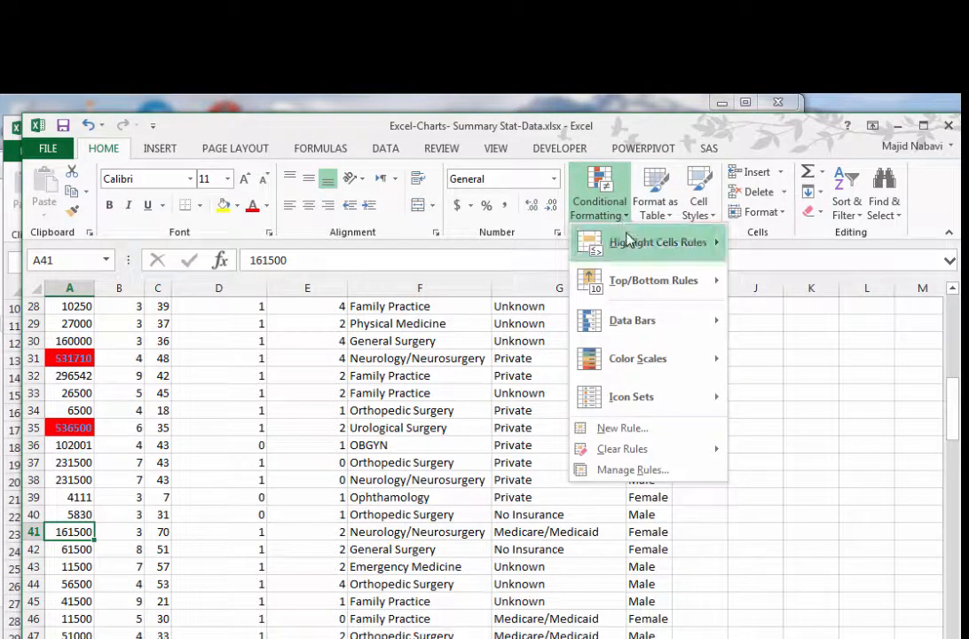
mouse_move(635, 452)
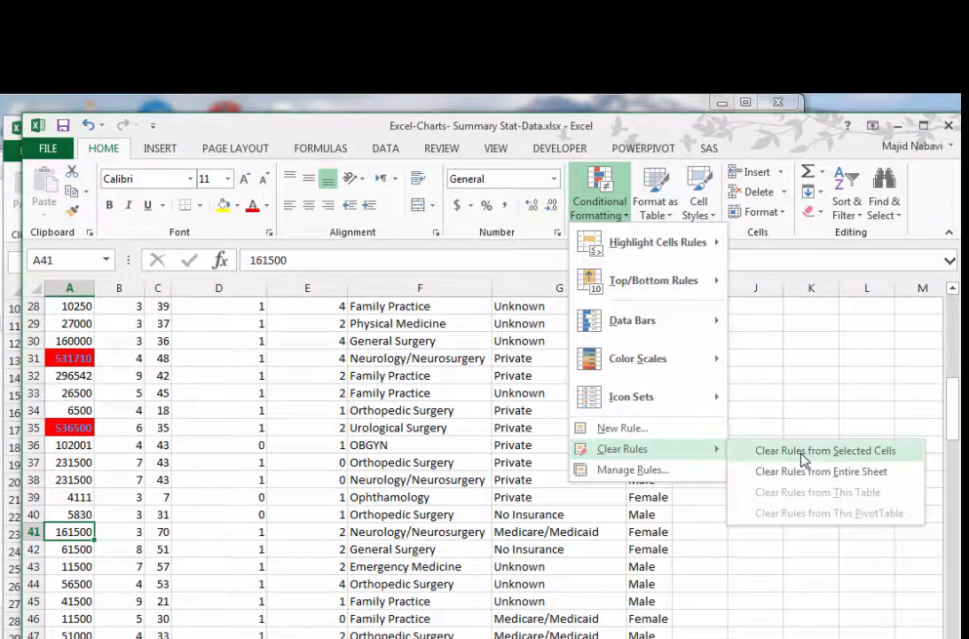
left_click(843, 480)
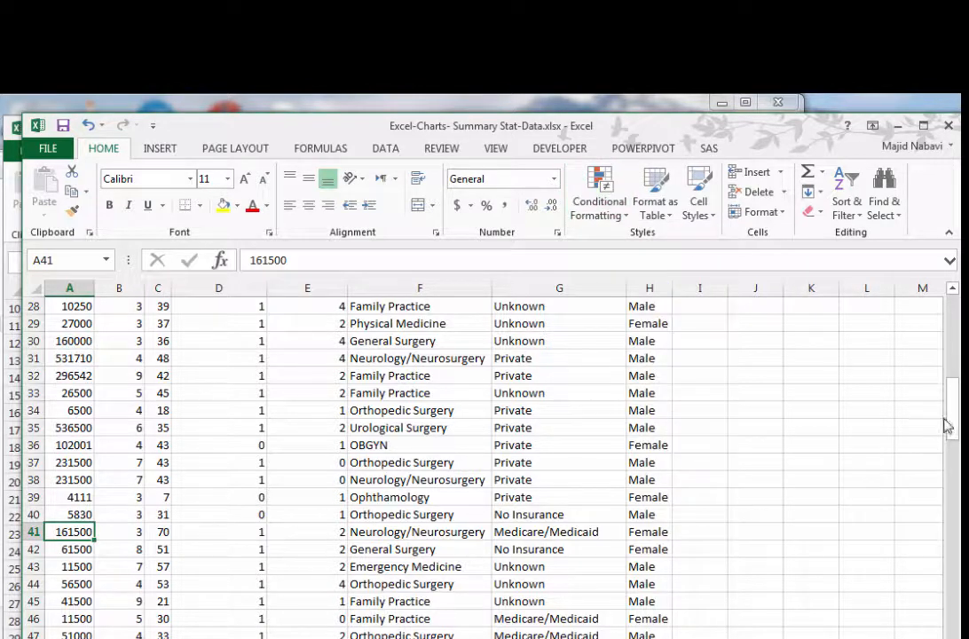
left_click_drag(946, 426, 946, 302)
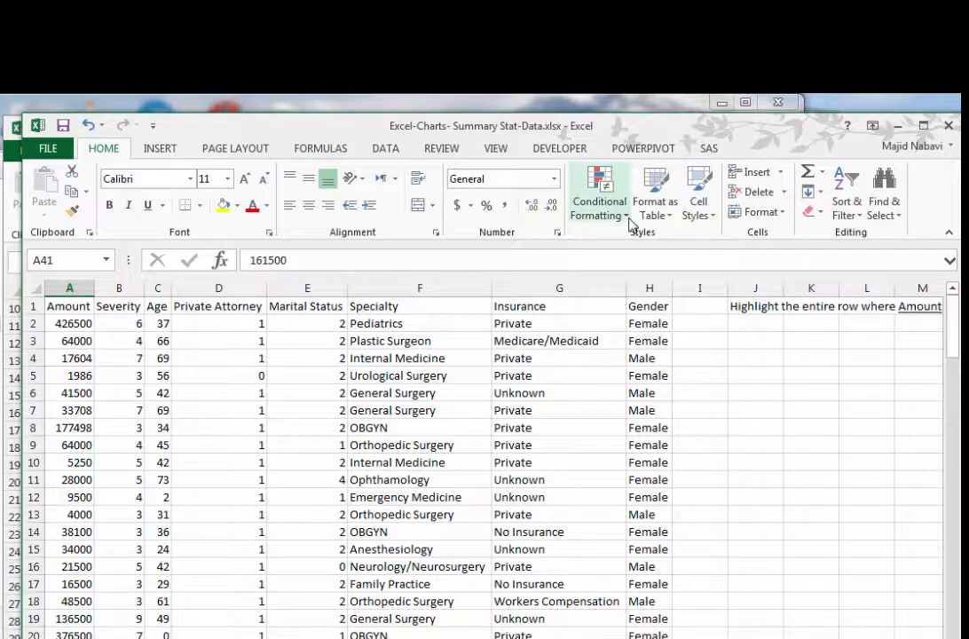
Create a formula-based conditional formatting rule for the row 2 data, A2:H2, using the condition =$A$2>=300000.
left_click_drag(71, 323, 640, 321)
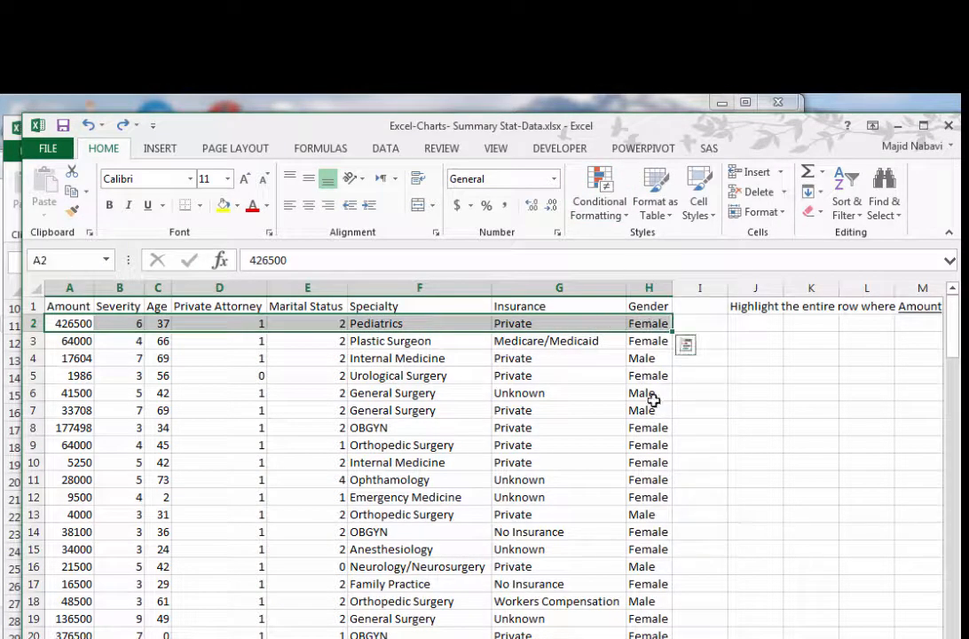
left_click(626, 215)
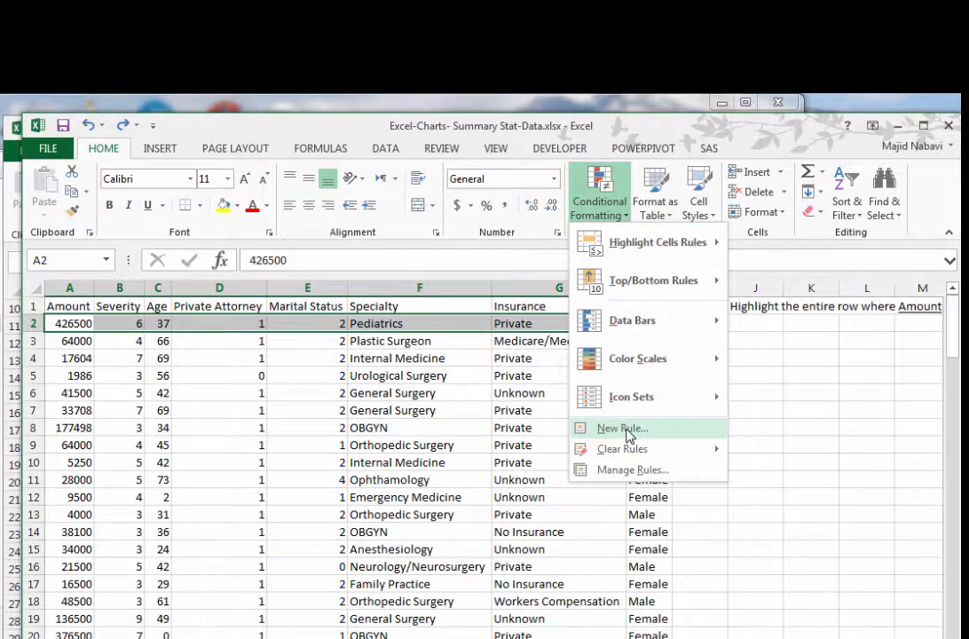
left_click(624, 430)
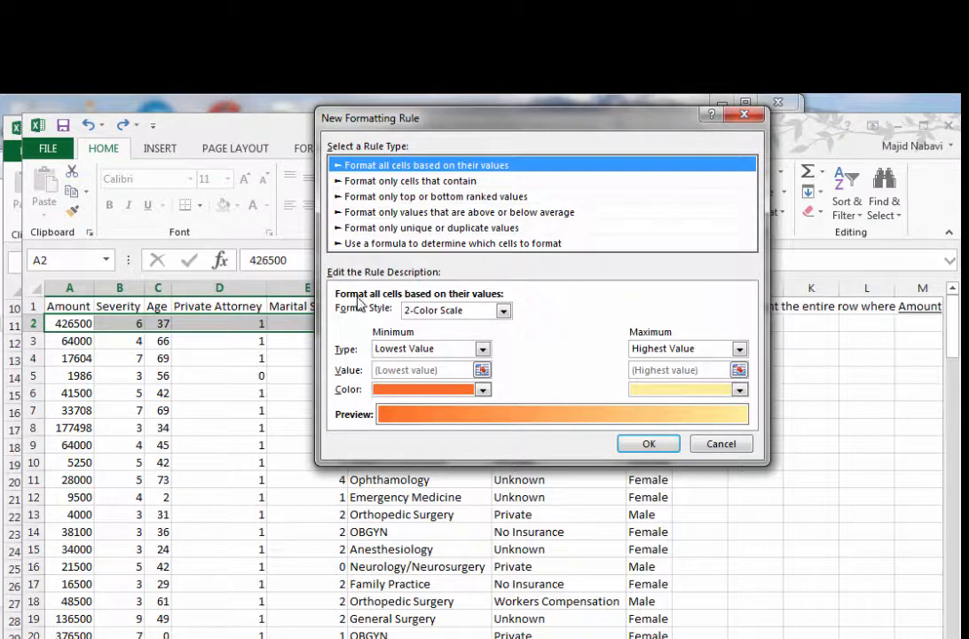
left_click(387, 244)
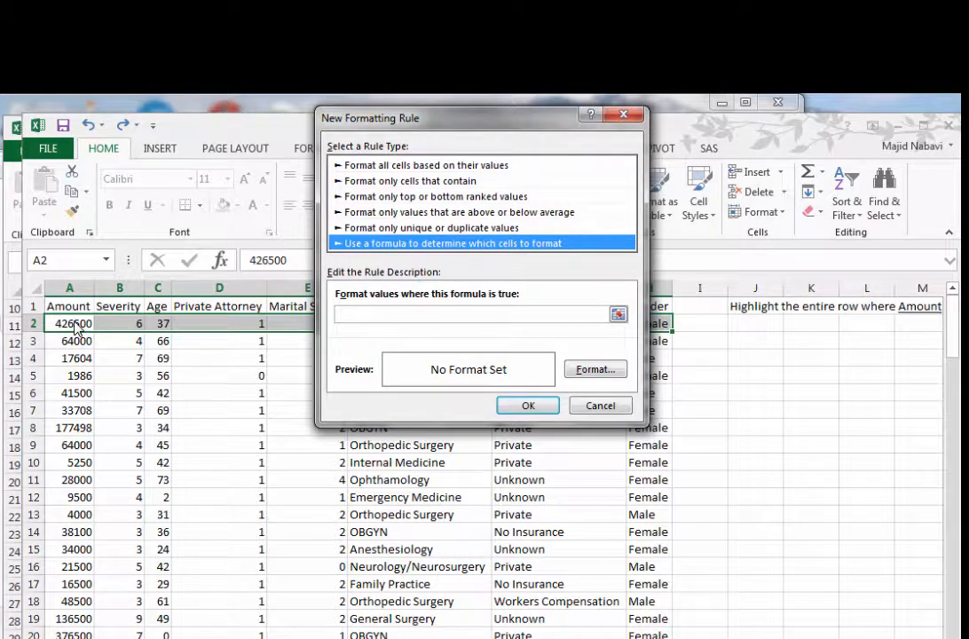
left_click(618, 314)
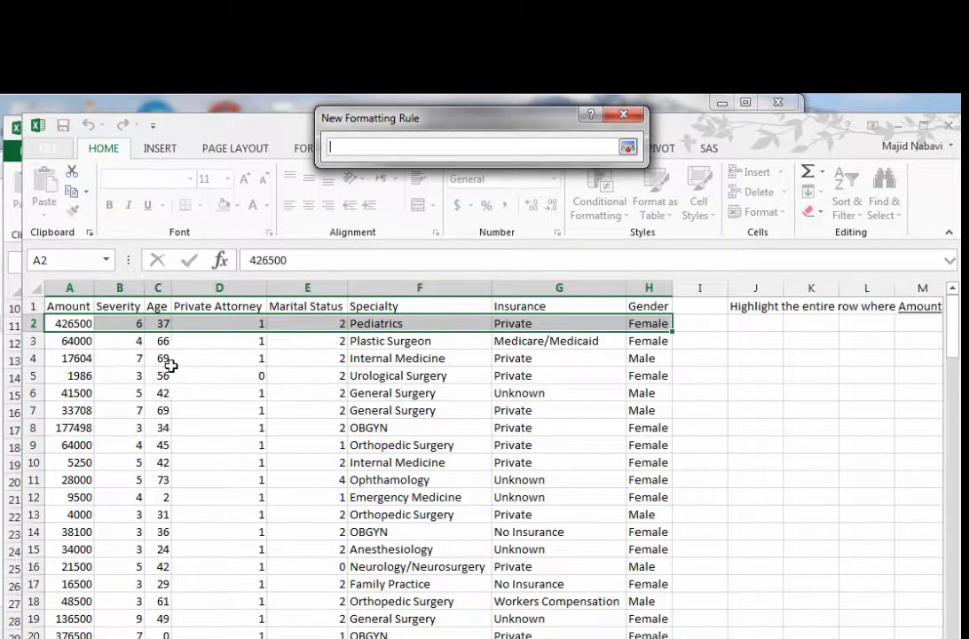
left_click(68, 320)
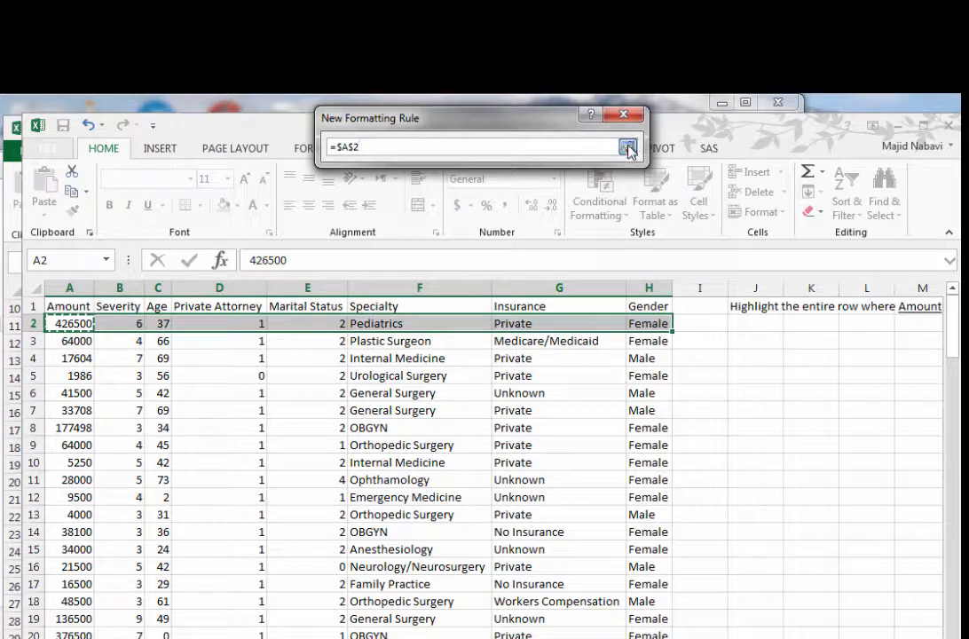
left_click(628, 148)
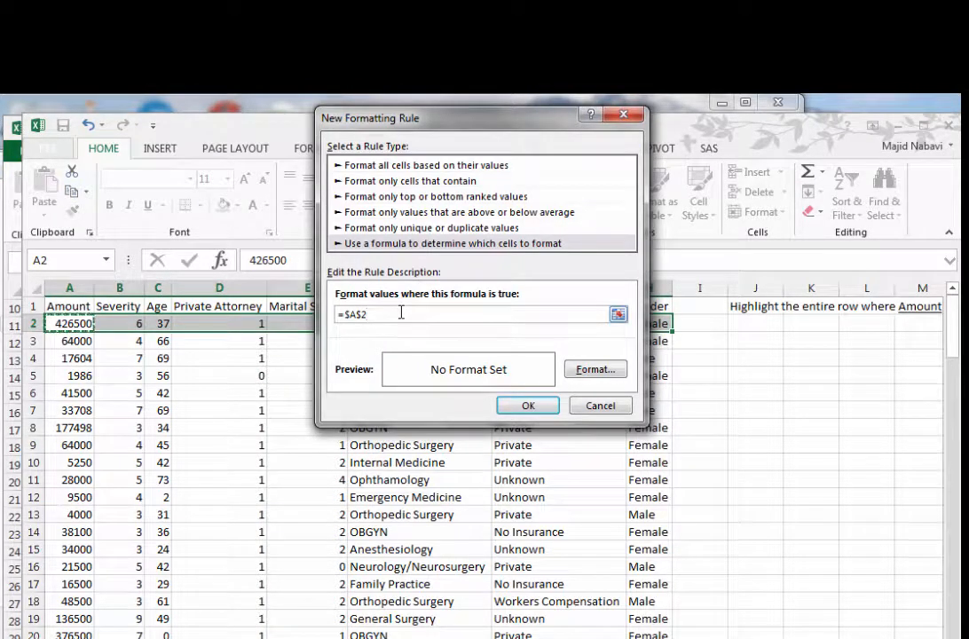
type(">=300000")
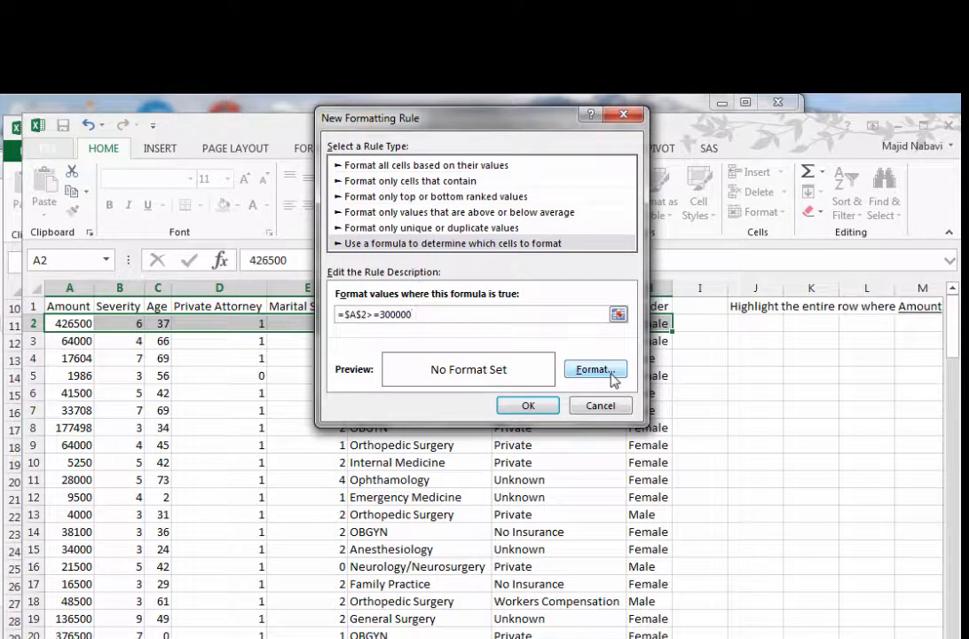
Give the rule's format a yellow fill with the sparse dotted pattern style.
left_click(611, 377)
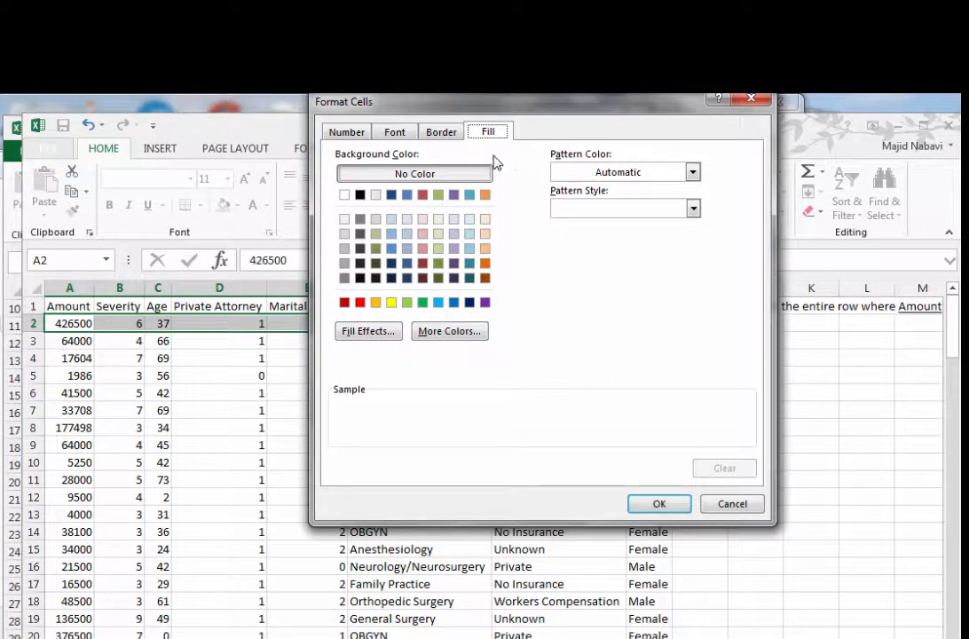
left_click(391, 303)
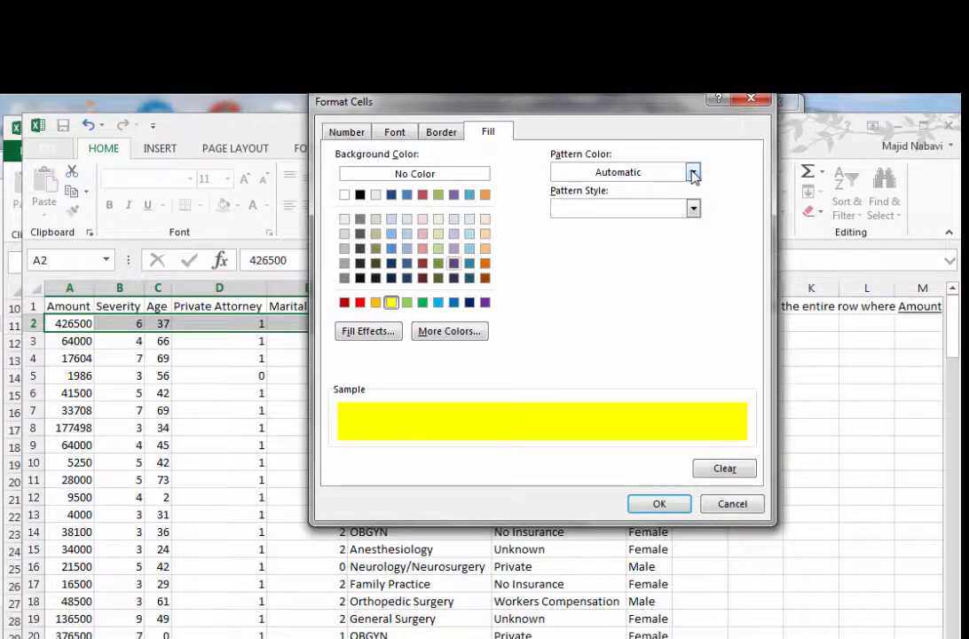
left_click(693, 208)
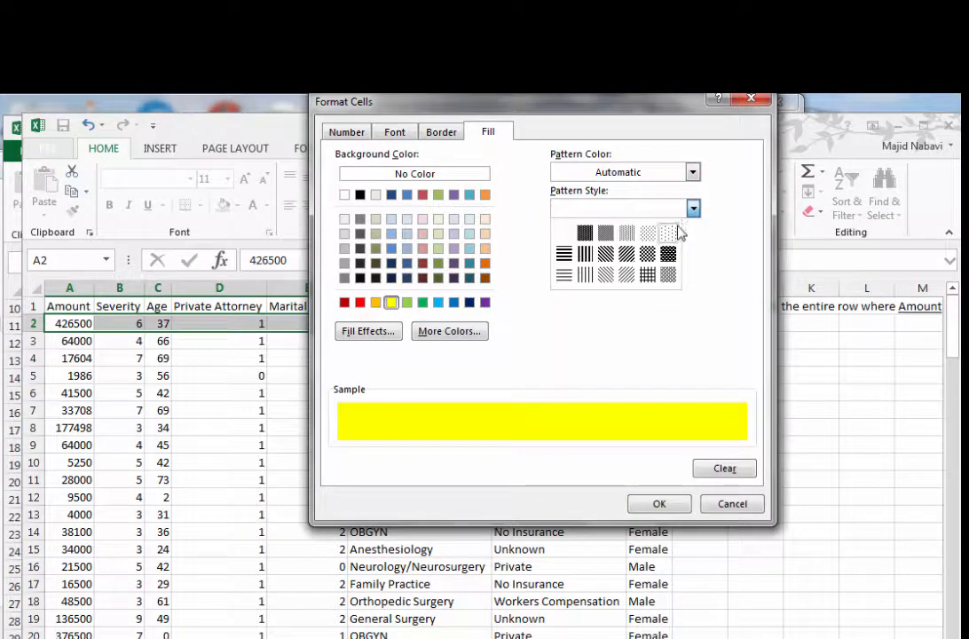
left_click(670, 233)
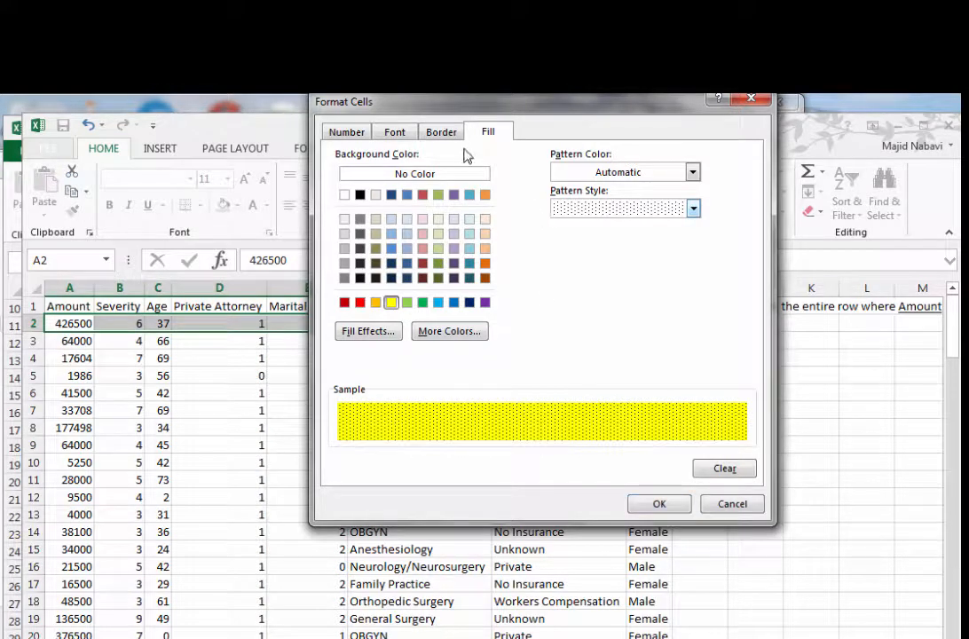
Set the rule's font to bold blue and accept the format.
left_click(395, 133)
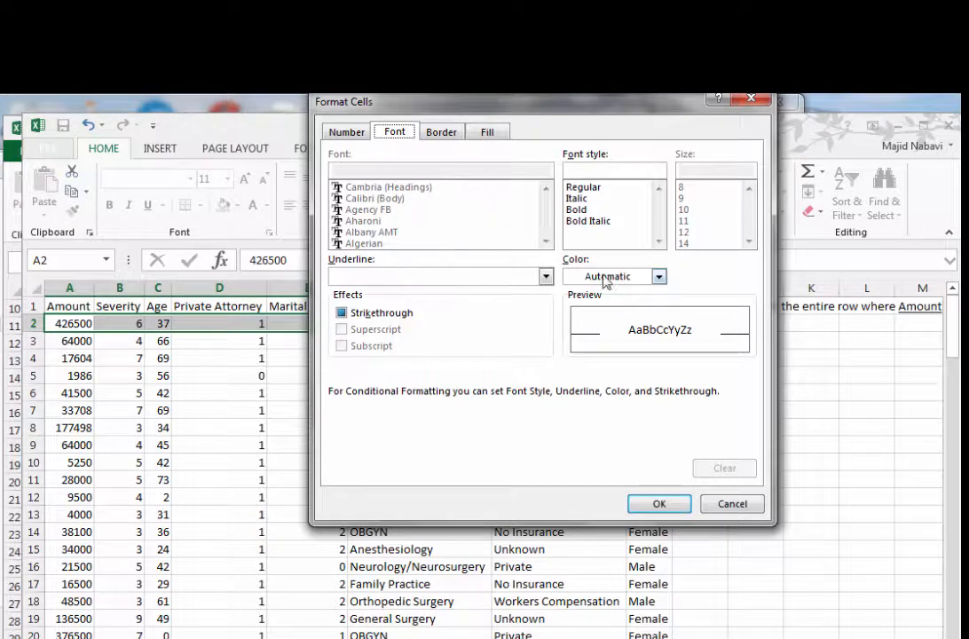
left_click(581, 210)
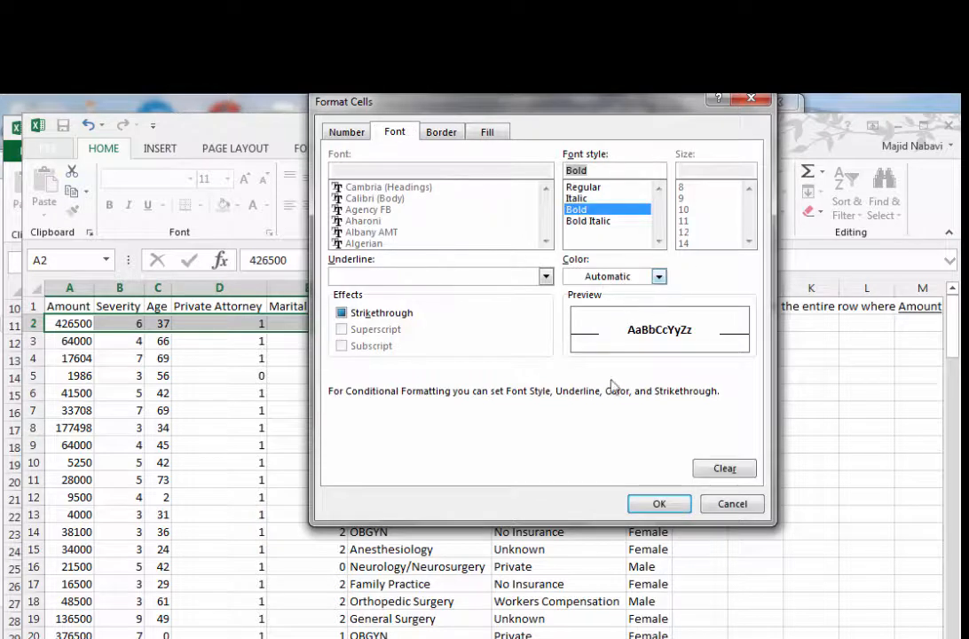
left_click(547, 277)
left_click(547, 277)
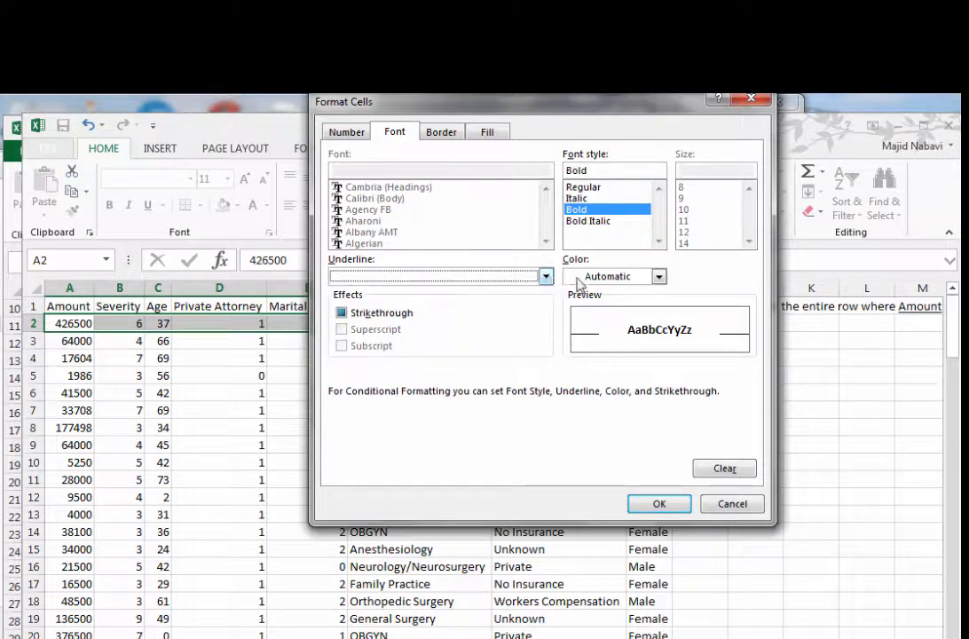
left_click(659, 277)
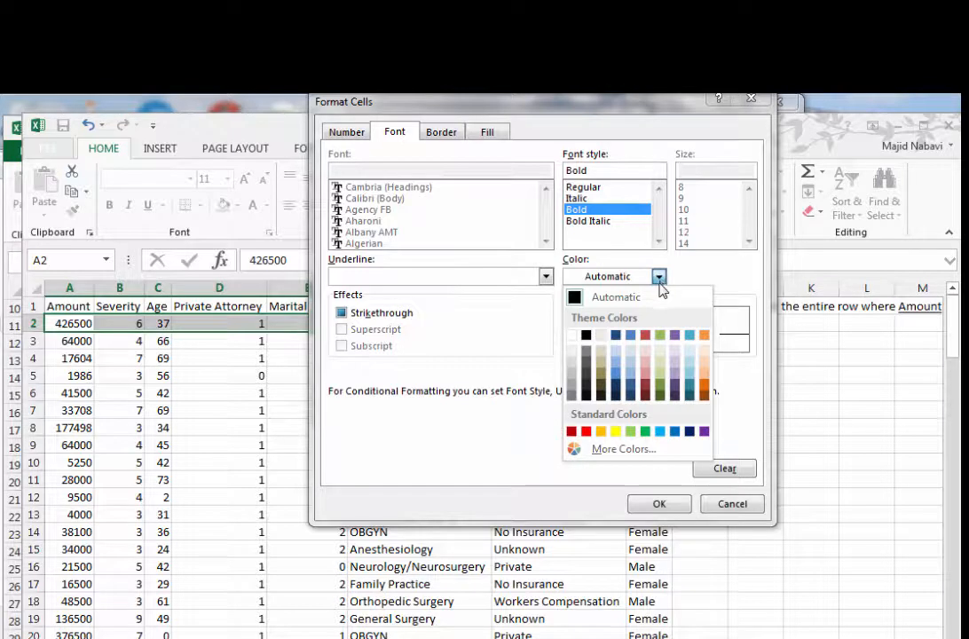
left_click(674, 433)
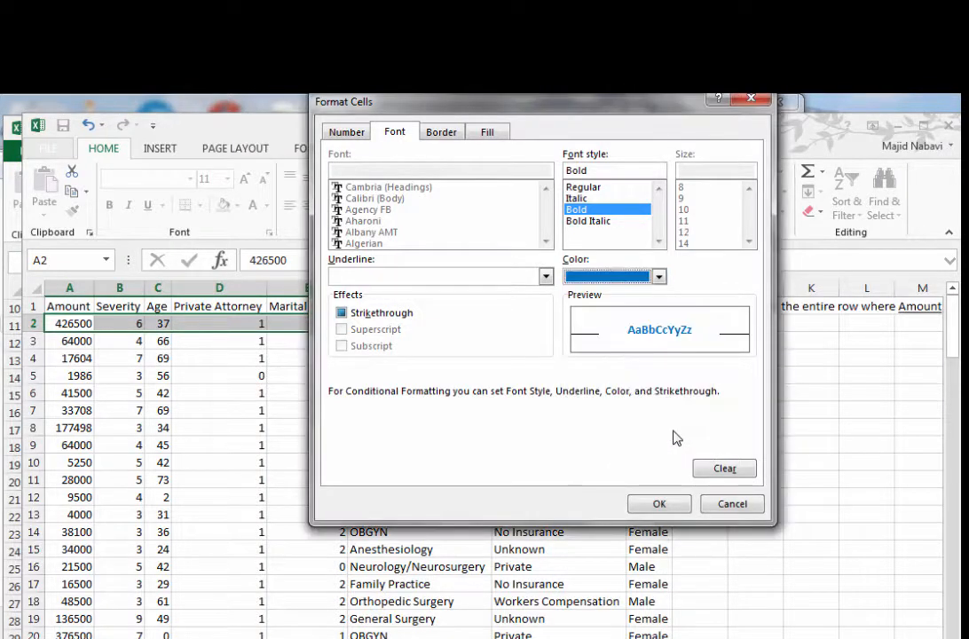
left_click(658, 503)
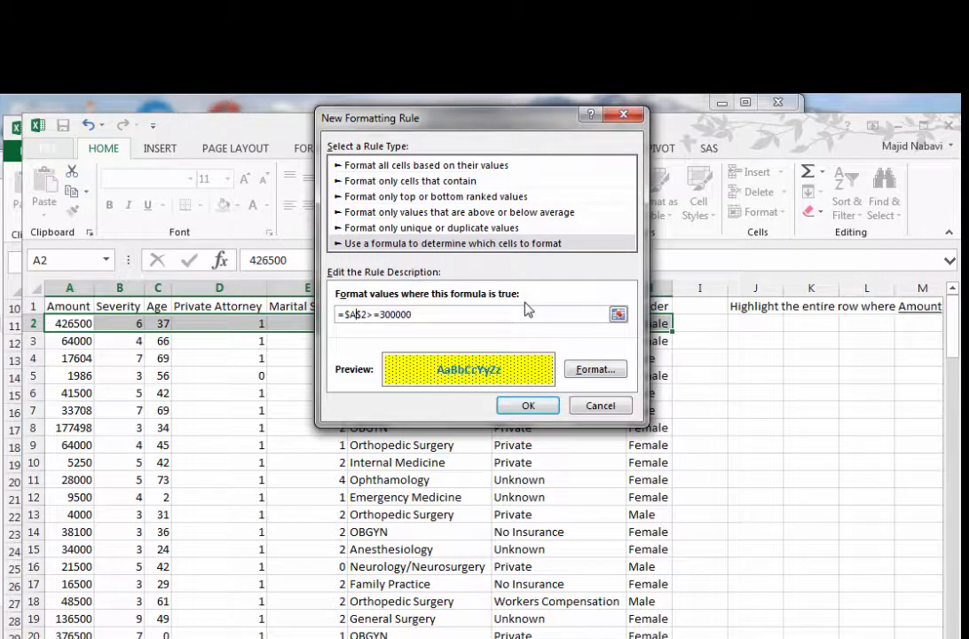
Make the row reference in the rule formula relative, keeping column A absolute, and apply the rule to row 2.
key("BackSpace")
left_click(417, 316)
left_click(529, 406)
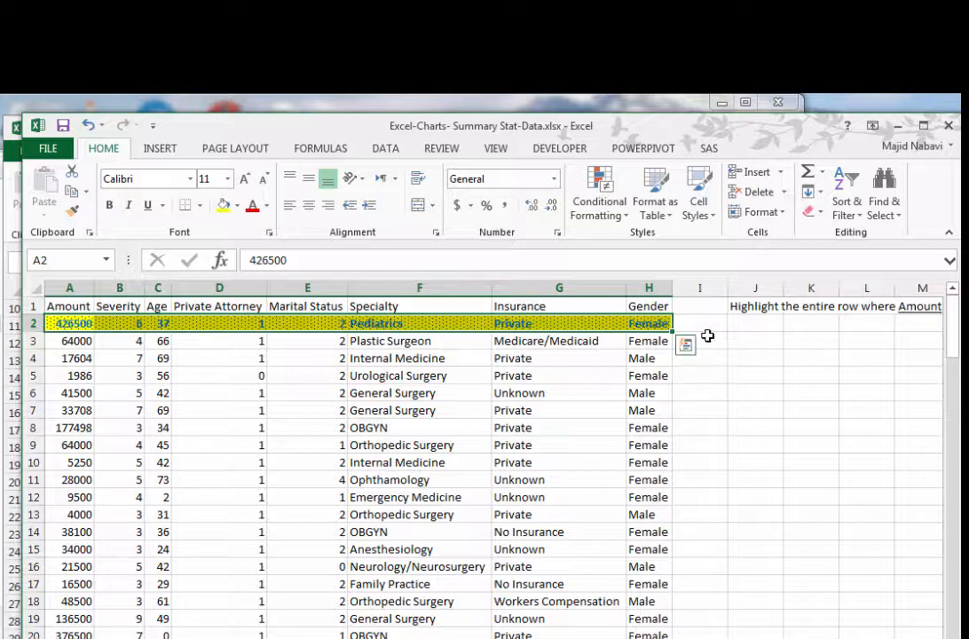
Copy the row 2 formatting to the data rows below it, starting at A3 and covering columns A to H, with Format Painter.
left_click(73, 212)
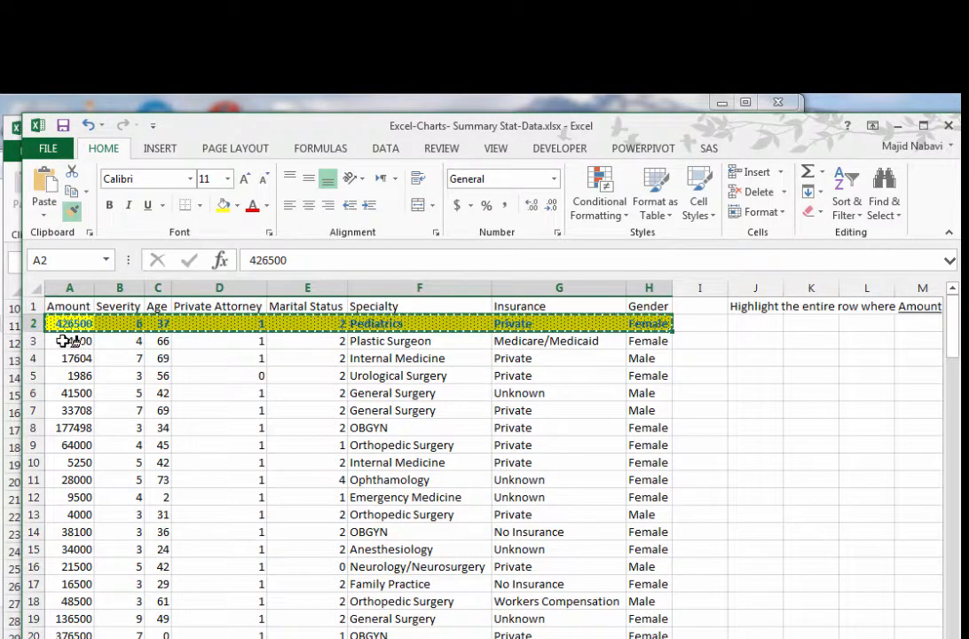
mouse_move(70, 341)
left_mouse_down()
mouse_move(337, 396)
mouse_move(625, 510)
mouse_move(648, 637)
mouse_move(640, 621)
left_mouse_up()
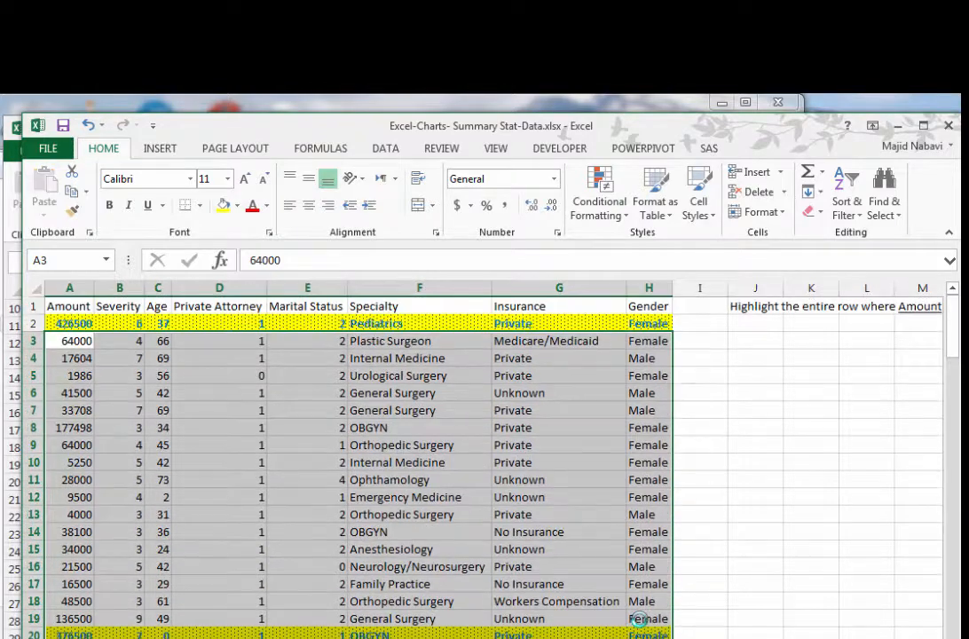
left_click(568, 498)
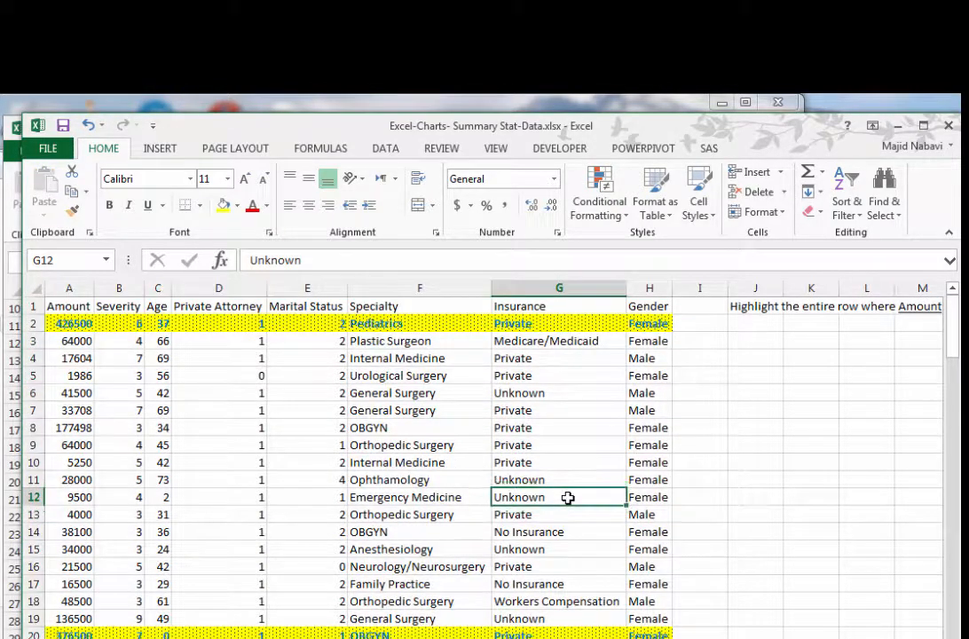
Review the highlighted rows, and change the Amount in cell A38 to 2315000 to test the row rule.
scroll(568, 498, "down", 2)
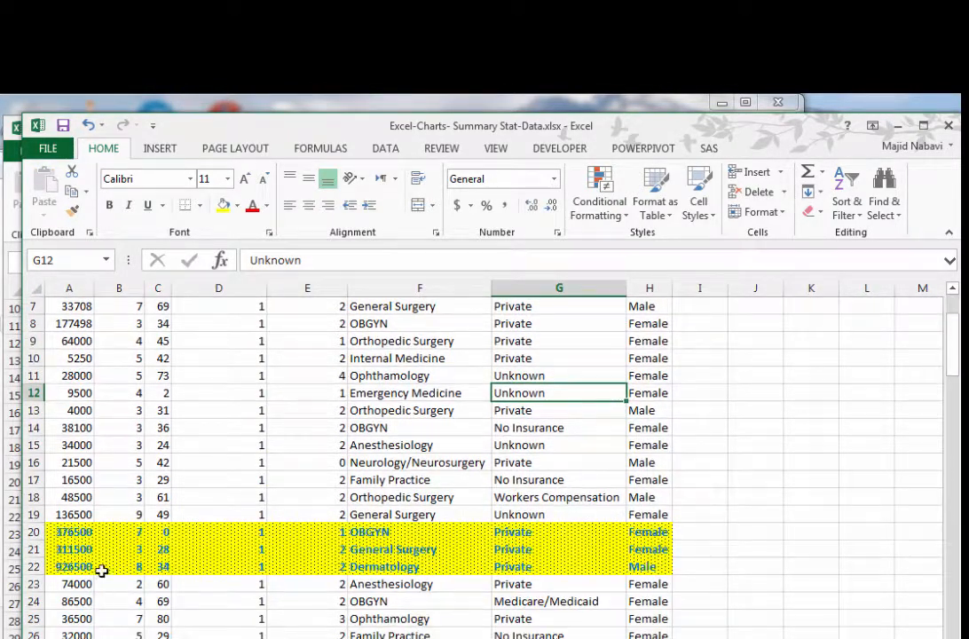
scroll(138, 514, "down", 4)
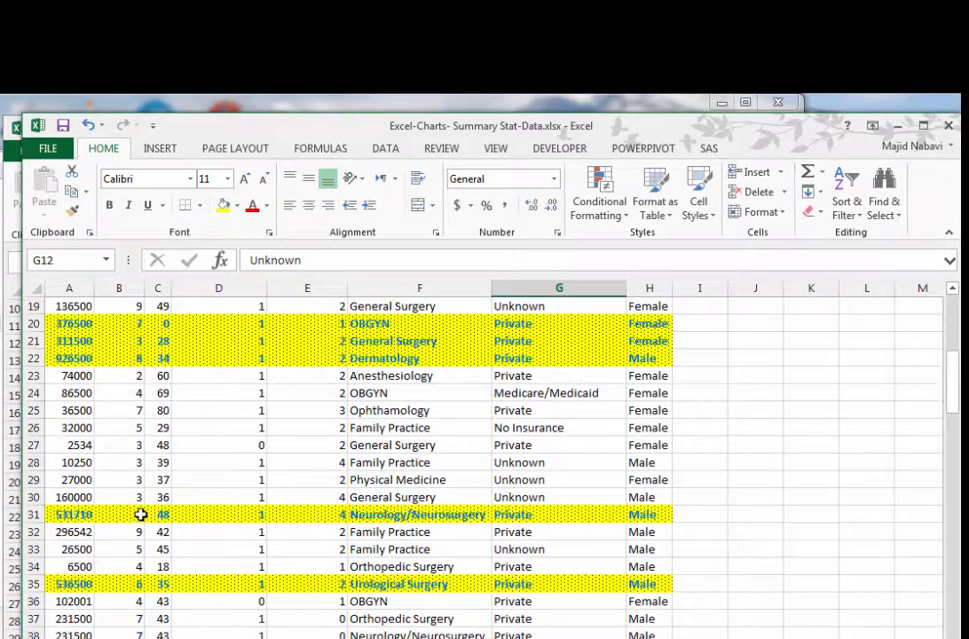
scroll(140, 506, "down", 7)
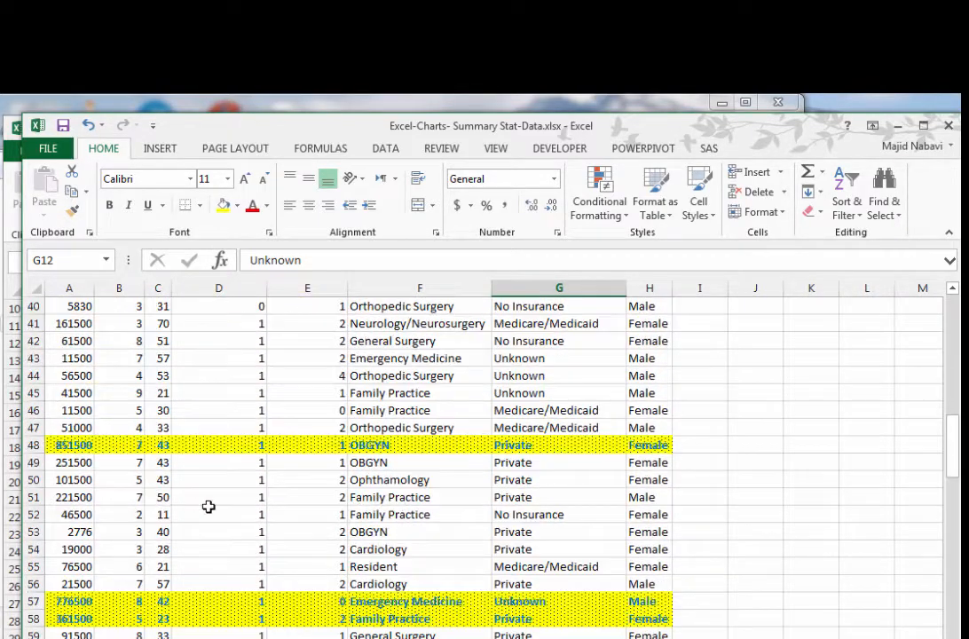
scroll(208, 510, "down", 3)
scroll(306, 524, "up", 6)
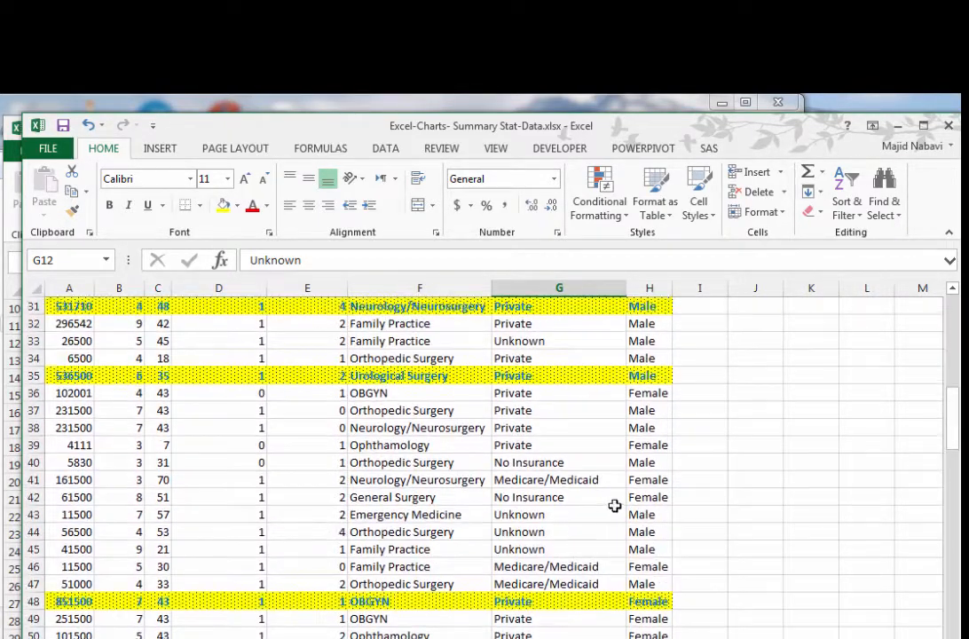
double_click(89, 428)
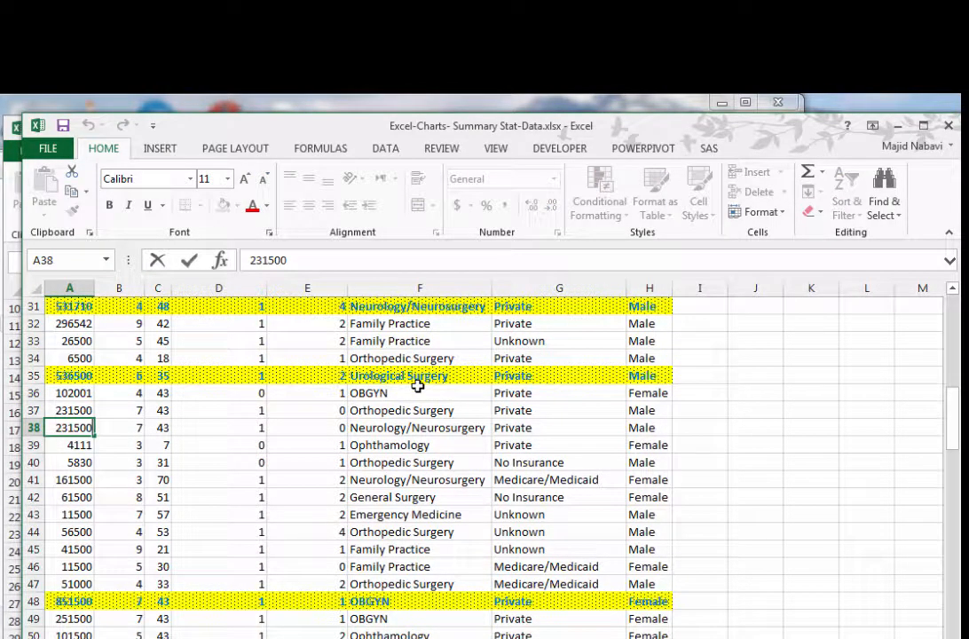
type("0")
key("Return")
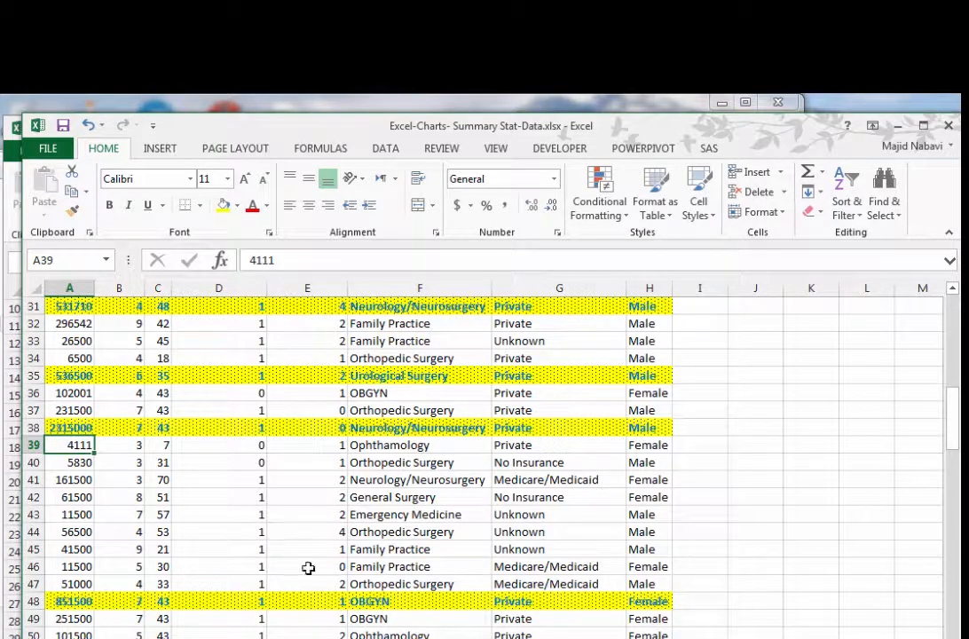
Set the Amount in cell A38 back to 231500.
double_click(86, 426)
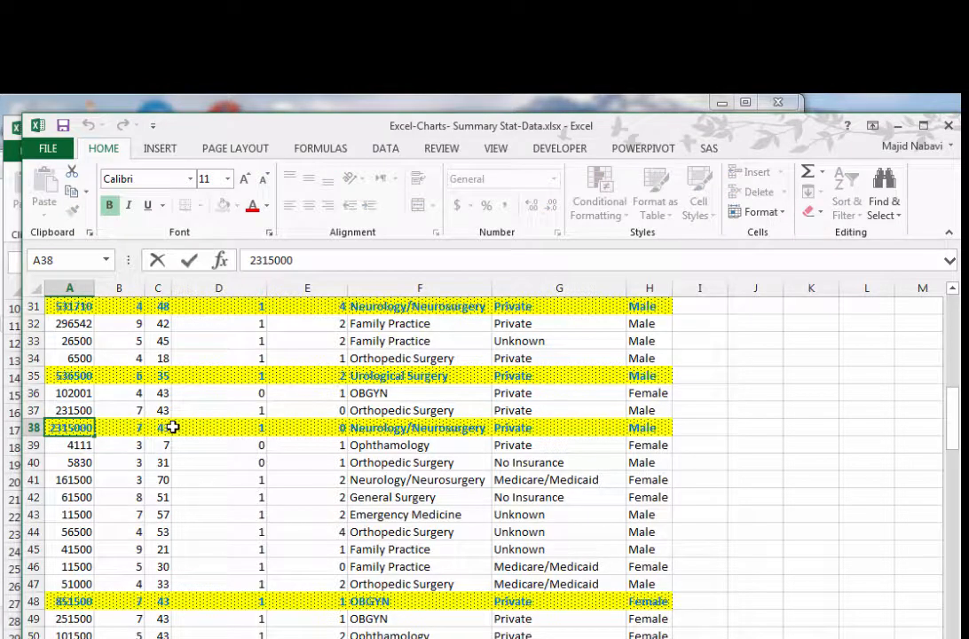
key("BackSpace")
key("Return")
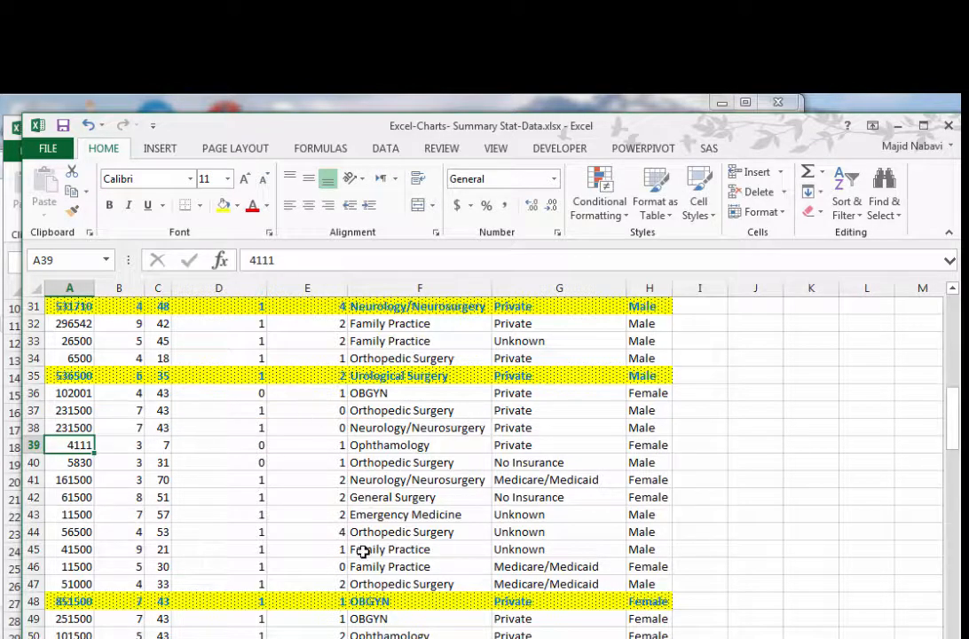
Clear the conditional formatting rules from the entire sheet and select cell A2.
scroll(379, 489, "up", 10)
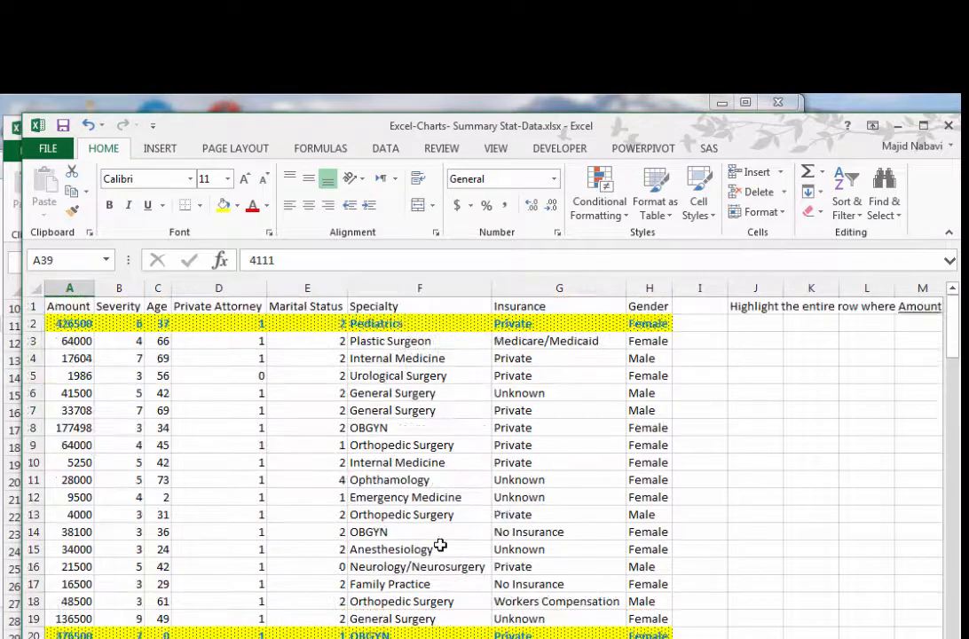
left_click(624, 216)
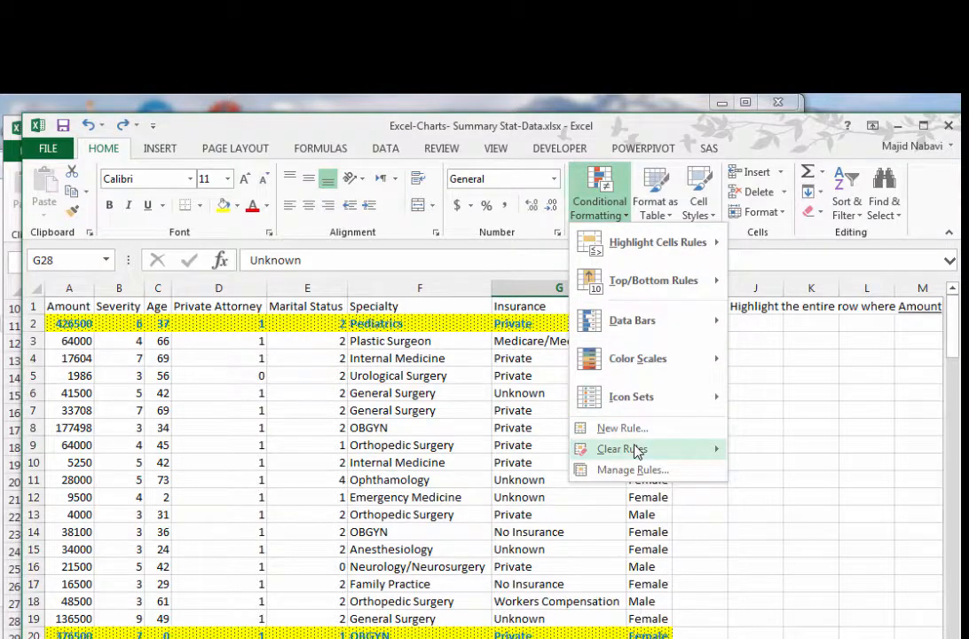
mouse_move(643, 450)
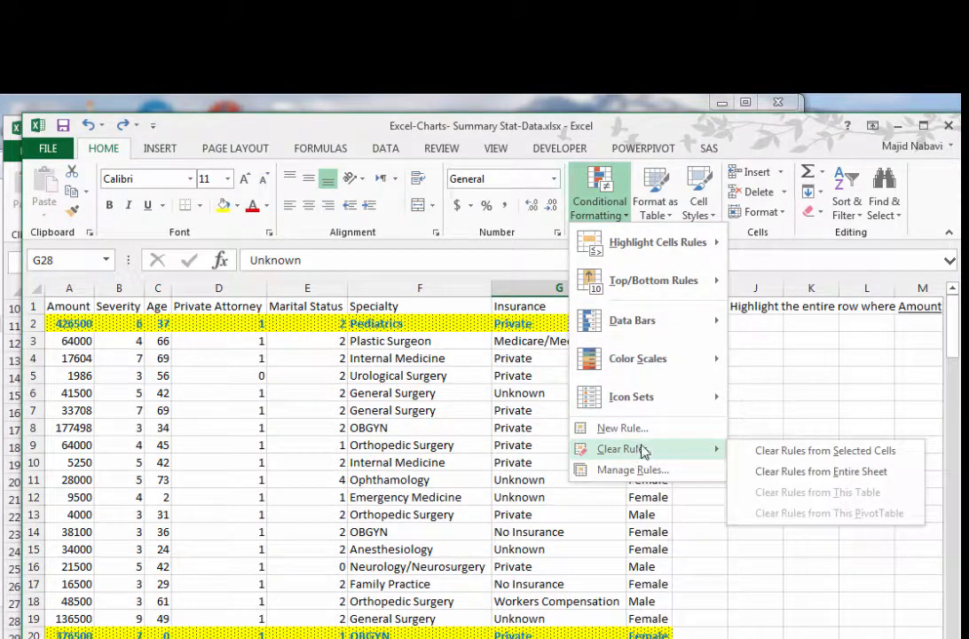
left_click(810, 471)
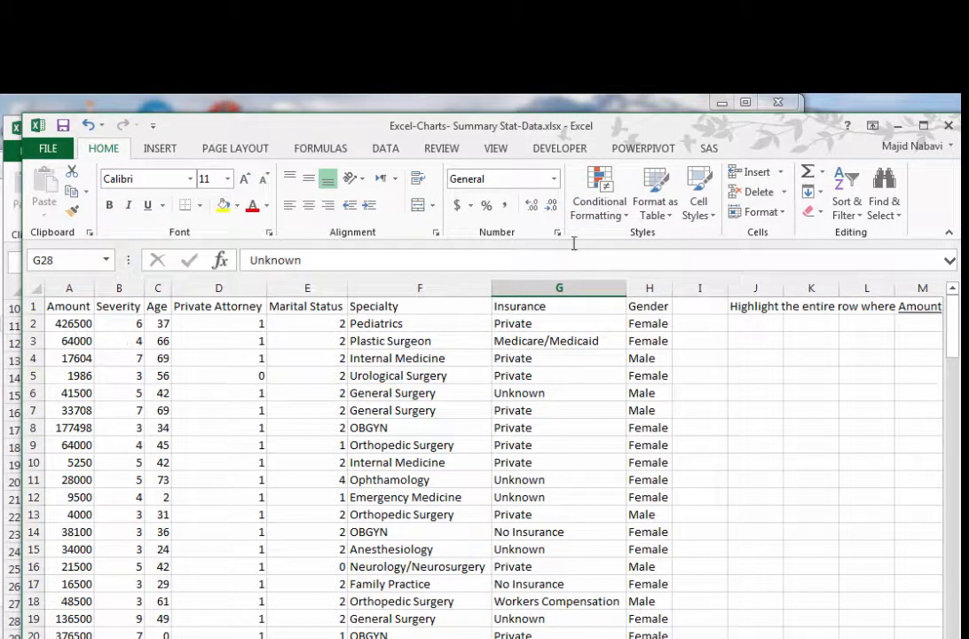
left_click(78, 323)
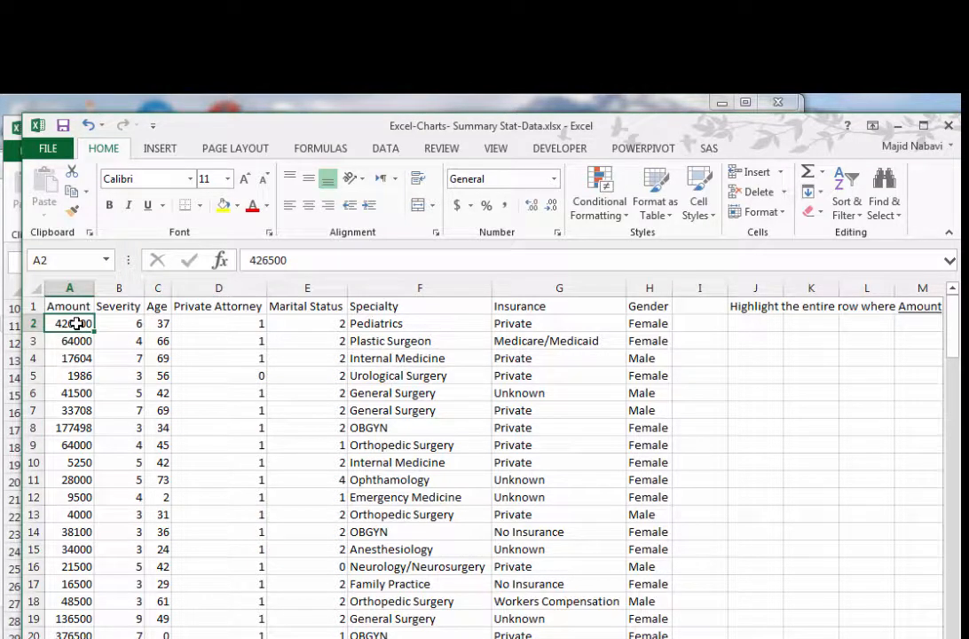
Highlight the top 5% of the Amount values in A2:A119 with Yellow Fill with Dark Yellow Text.
key("ctrl+shift+Down")
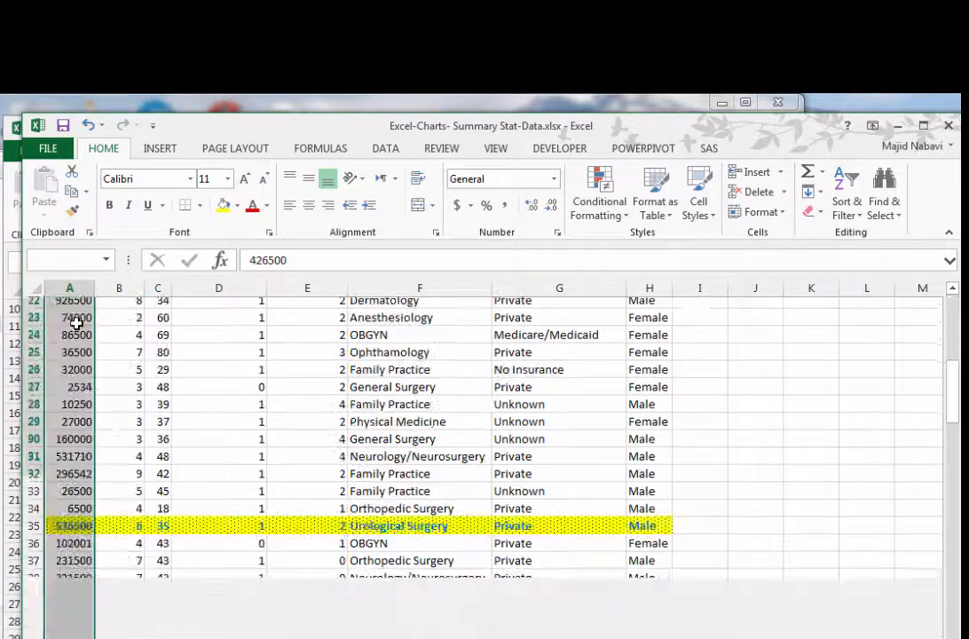
left_click(626, 219)
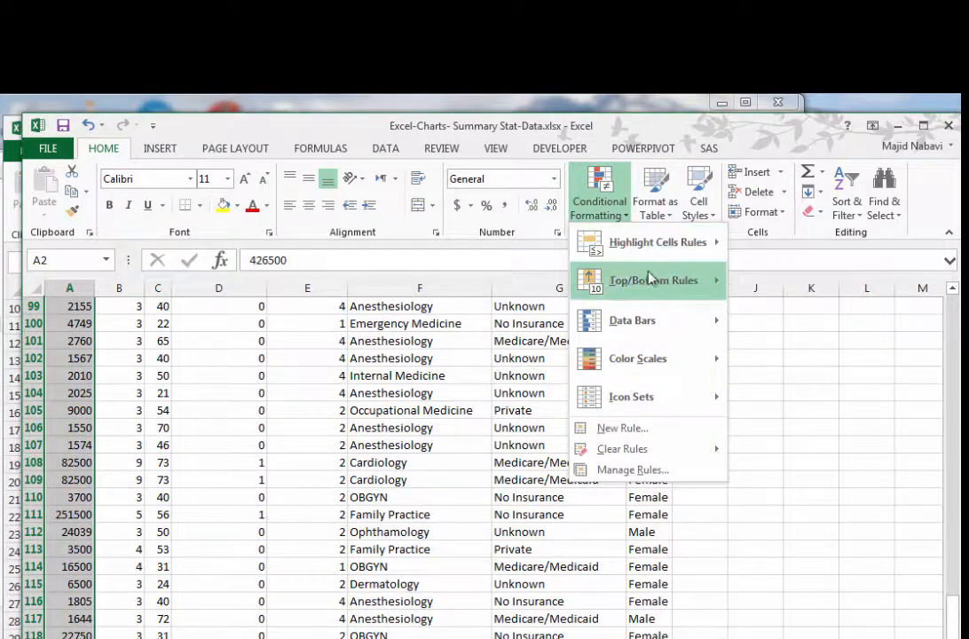
mouse_move(650, 280)
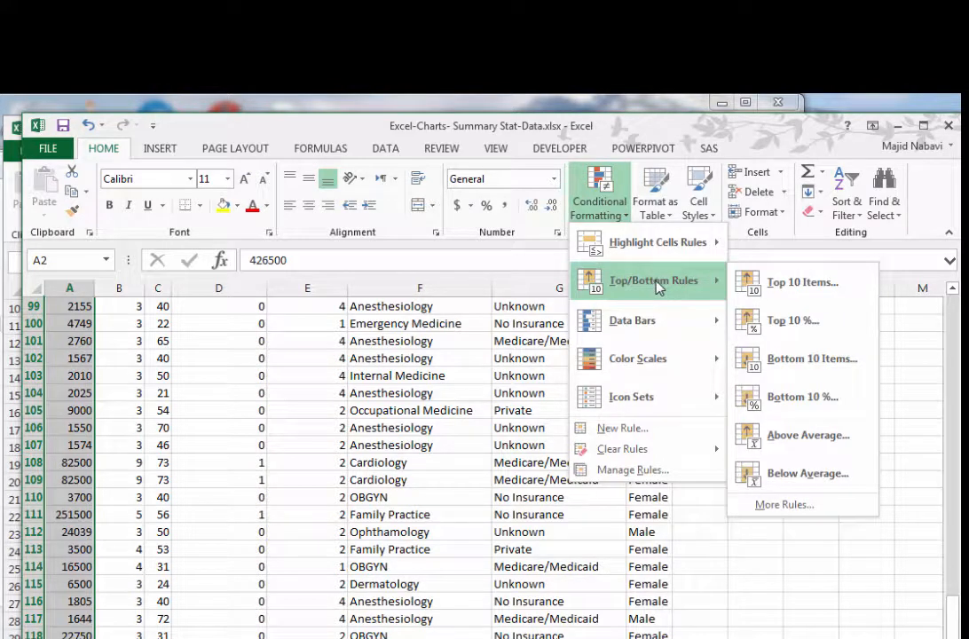
left_click(801, 322)
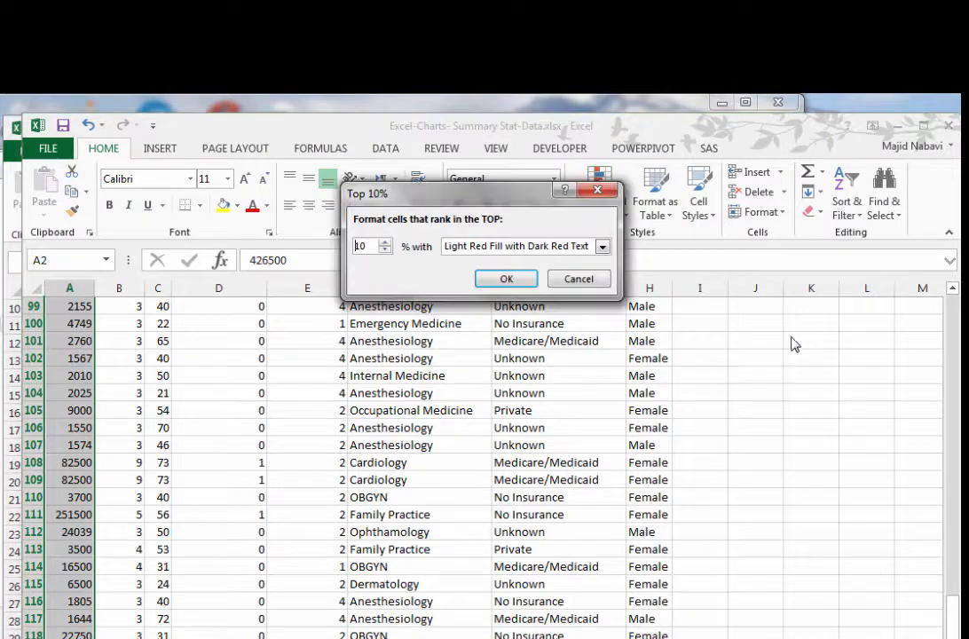
left_click(384, 243)
left_click_drag(532, 192, 582, 218)
left_click(656, 273)
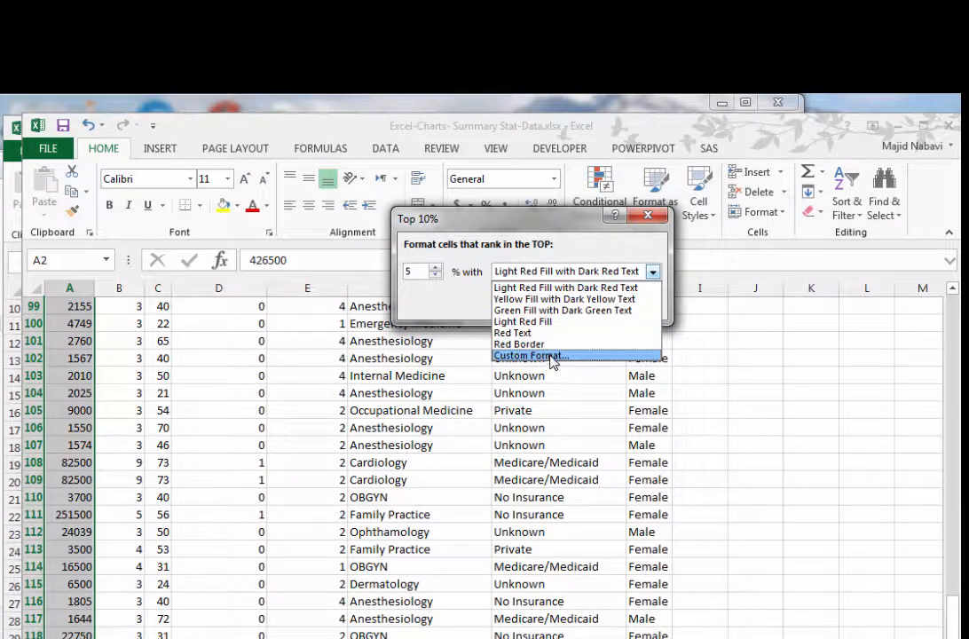
left_click(554, 299)
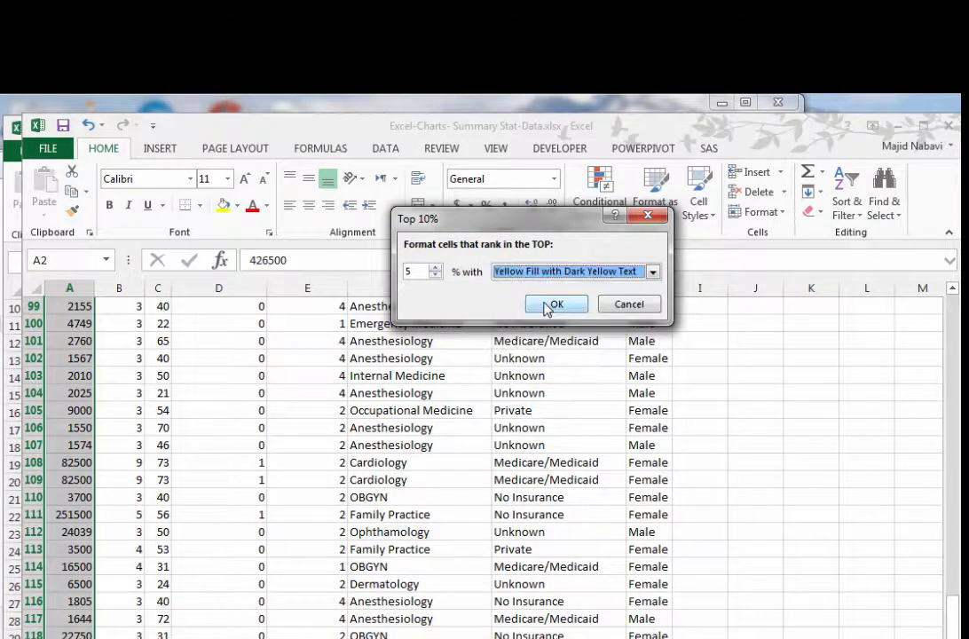
left_click(555, 305)
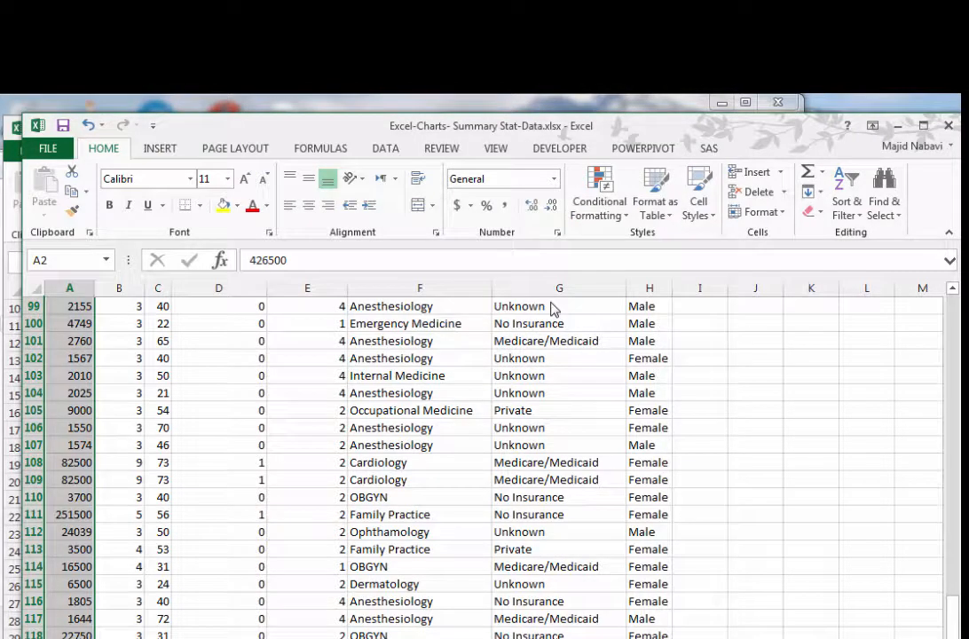
Examine the Amount column from the end of the data back to its start for cells highlighted by the top 5% rule.
left_click(602, 499)
scroll(600, 464, "down", 5)
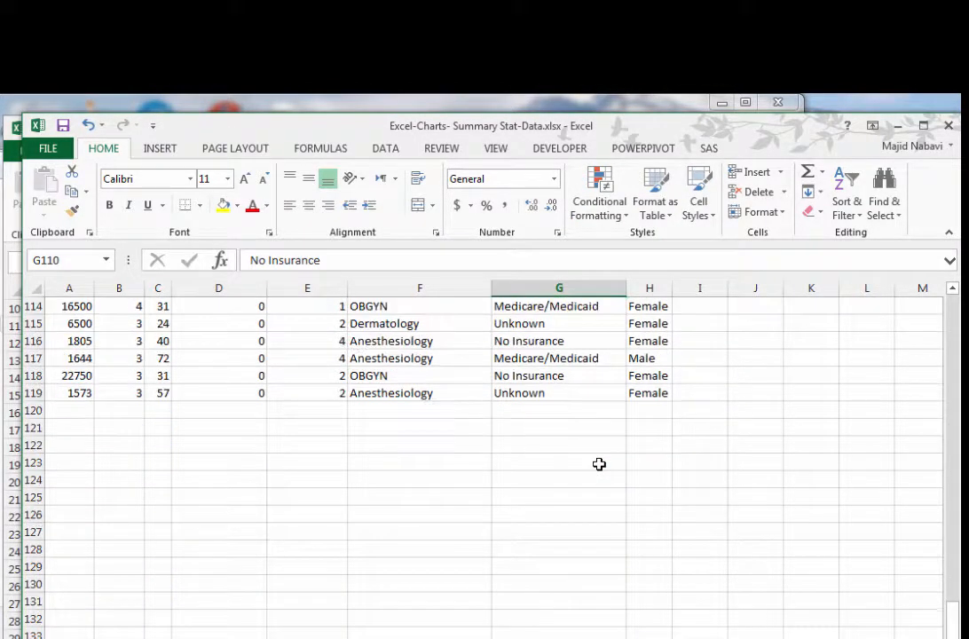
scroll(600, 463, "up", 11)
scroll(602, 460, "up", 5)
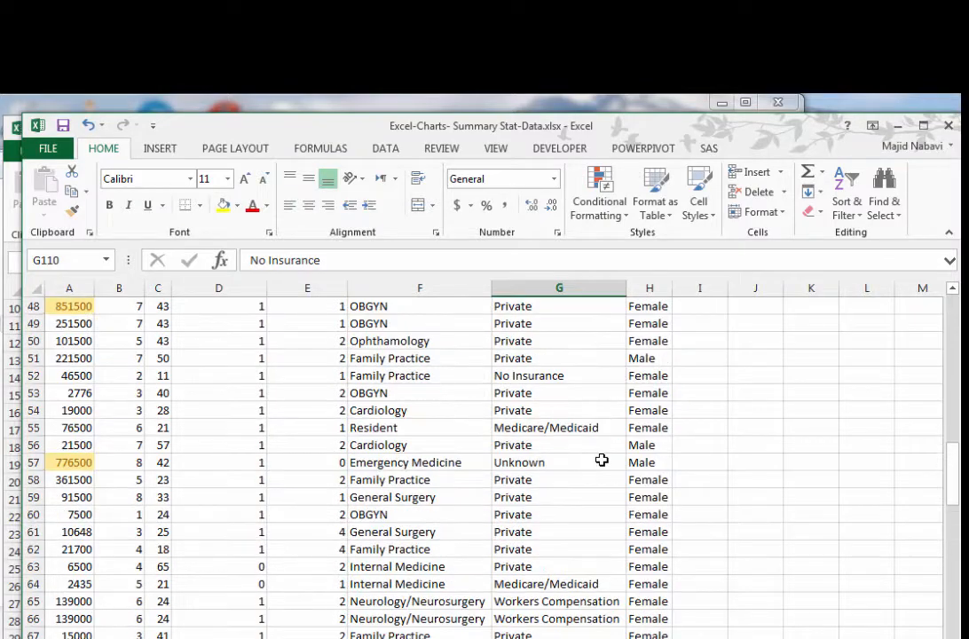
scroll(602, 460, "up", 2)
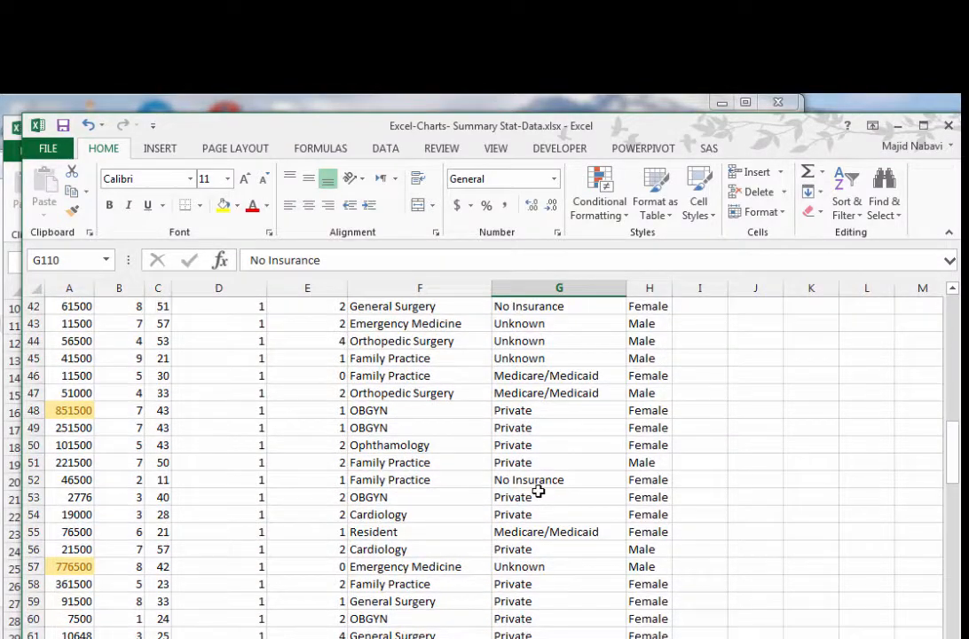
scroll(539, 491, "up", 6)
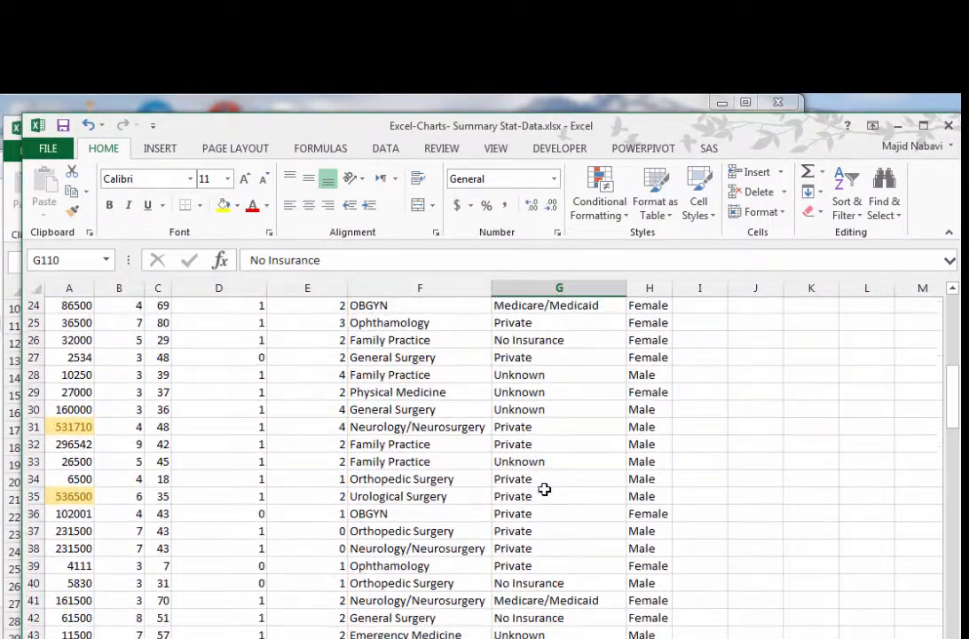
scroll(544, 489, "up", 8)
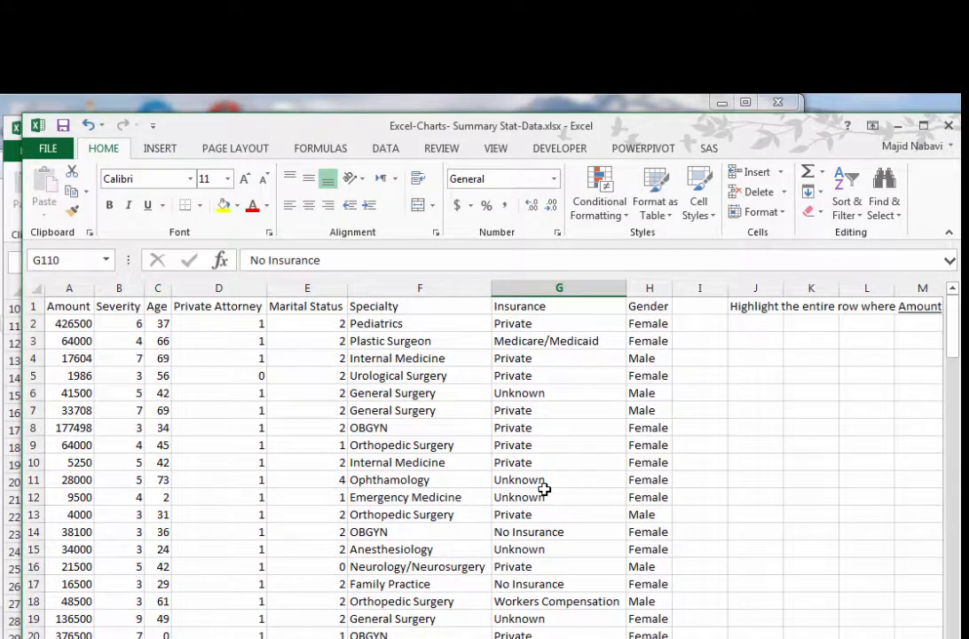
scroll(544, 489, "down", 4)
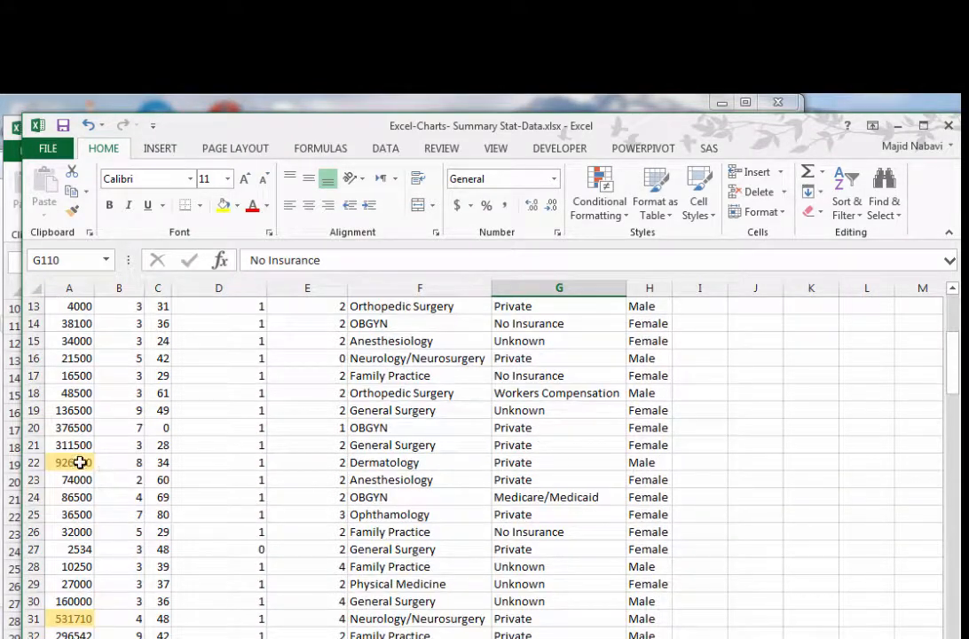
Edit the Top 5% rule on the Amount column to format the top 20% of values, and apply the change.
left_click(627, 215)
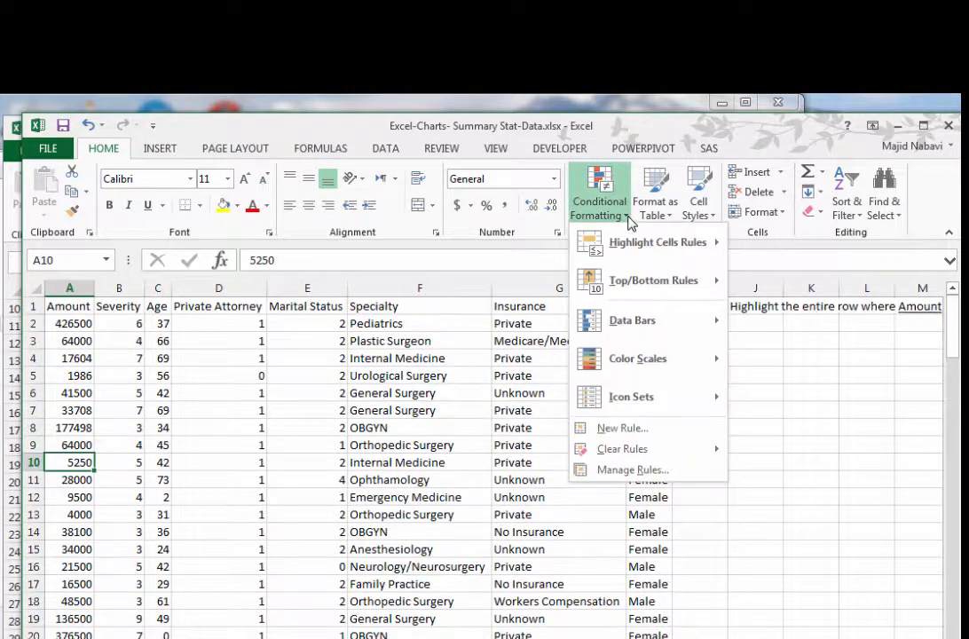
left_click(627, 472)
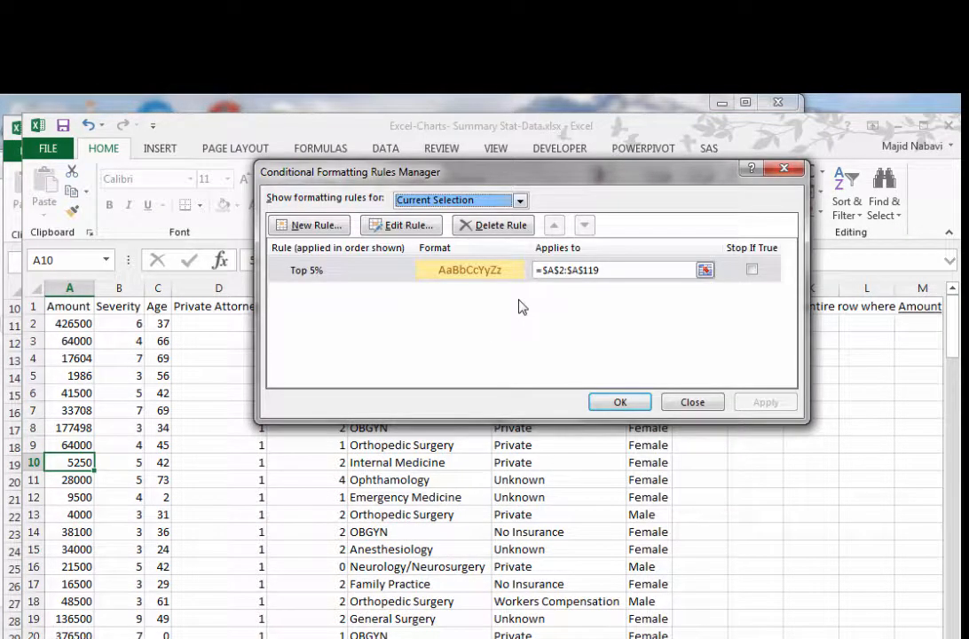
left_click(348, 272)
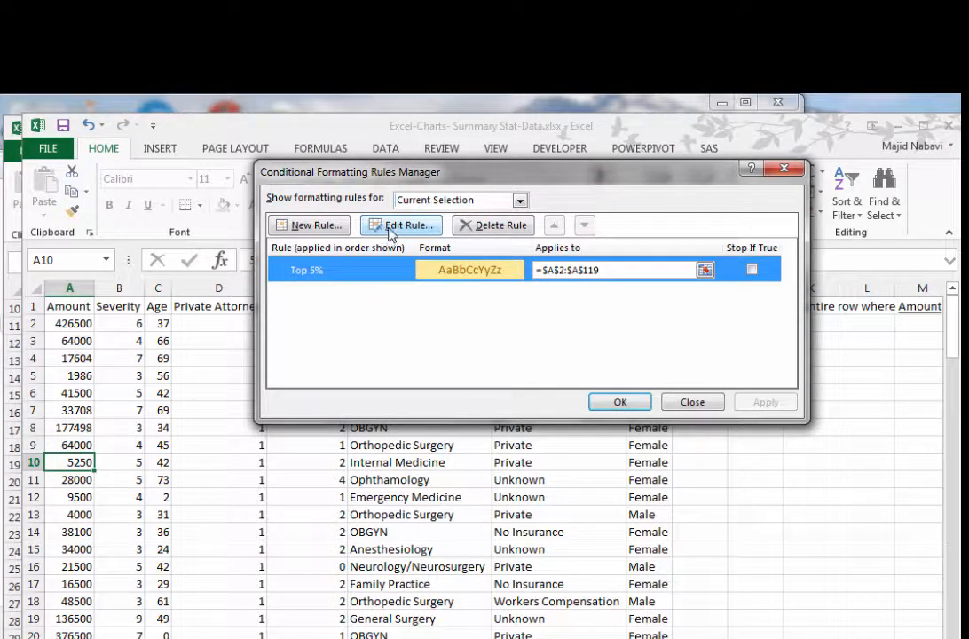
left_click(391, 228)
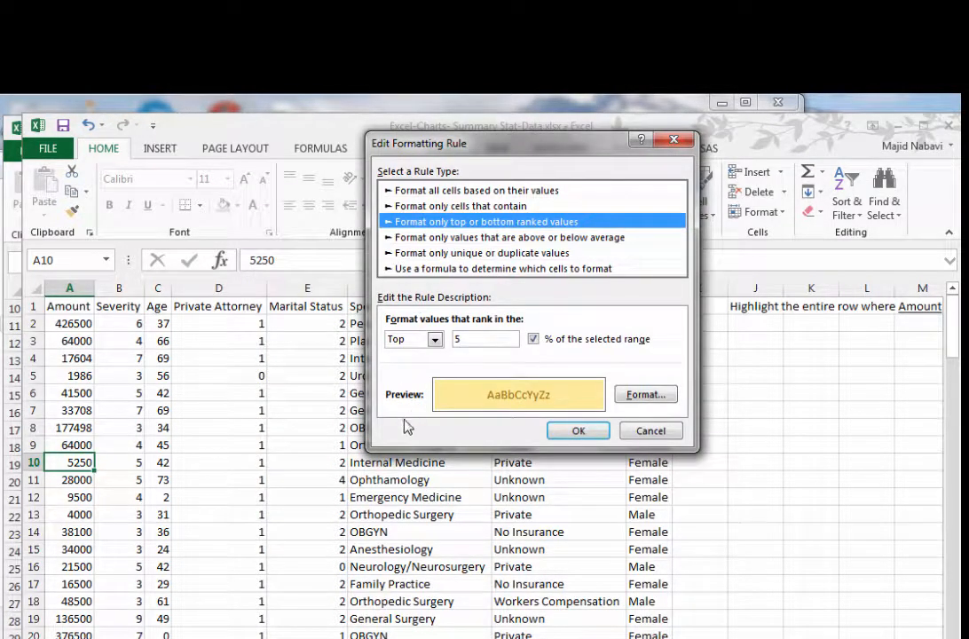
left_click(499, 339)
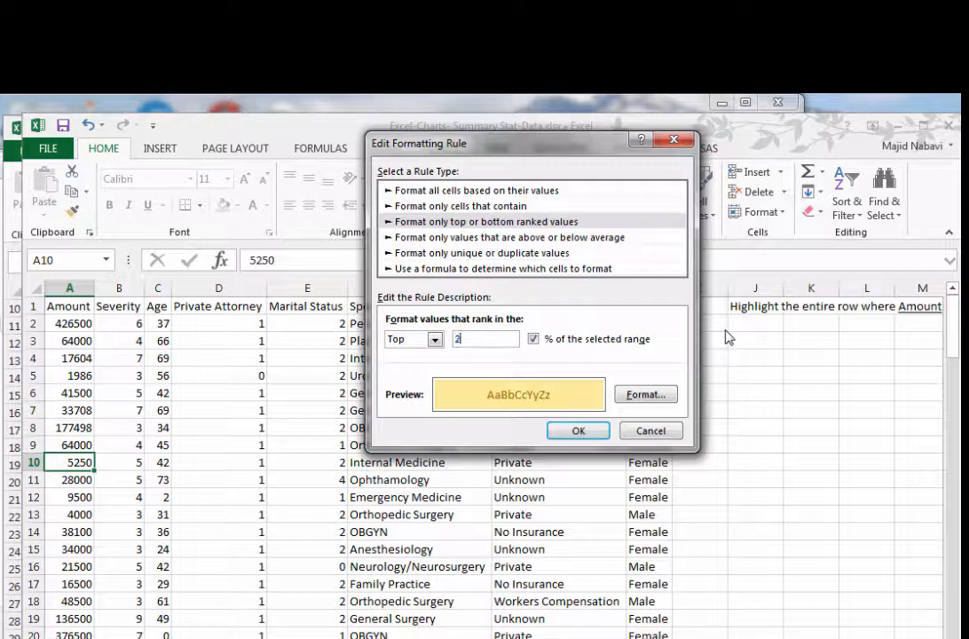
left_click(593, 432)
left_click(760, 404)
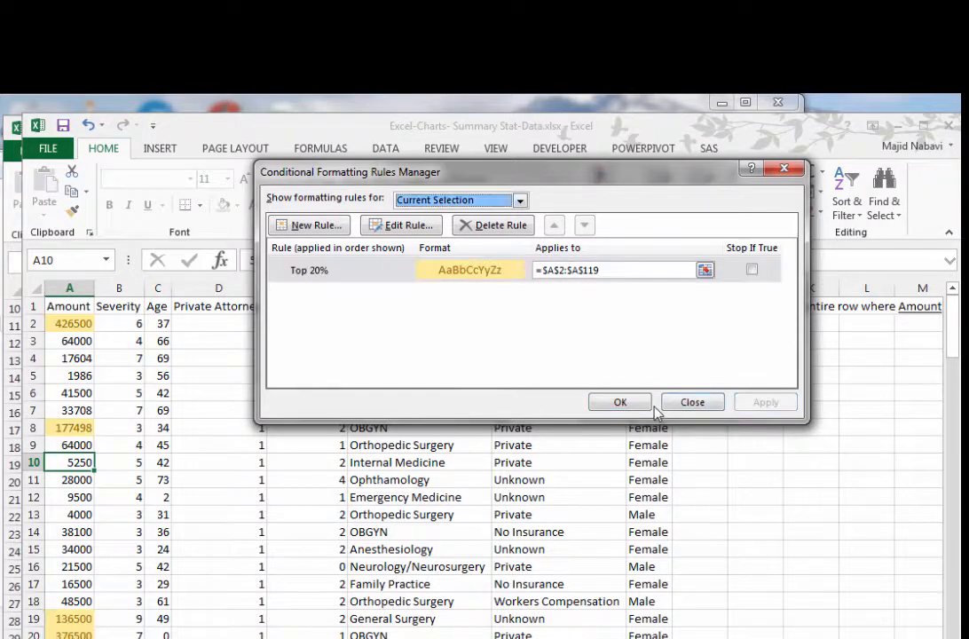
left_click(629, 404)
Check the highlighted Amount cells and clear the conditional formatting rules from the entire sheet.
scroll(488, 443, "down", 10)
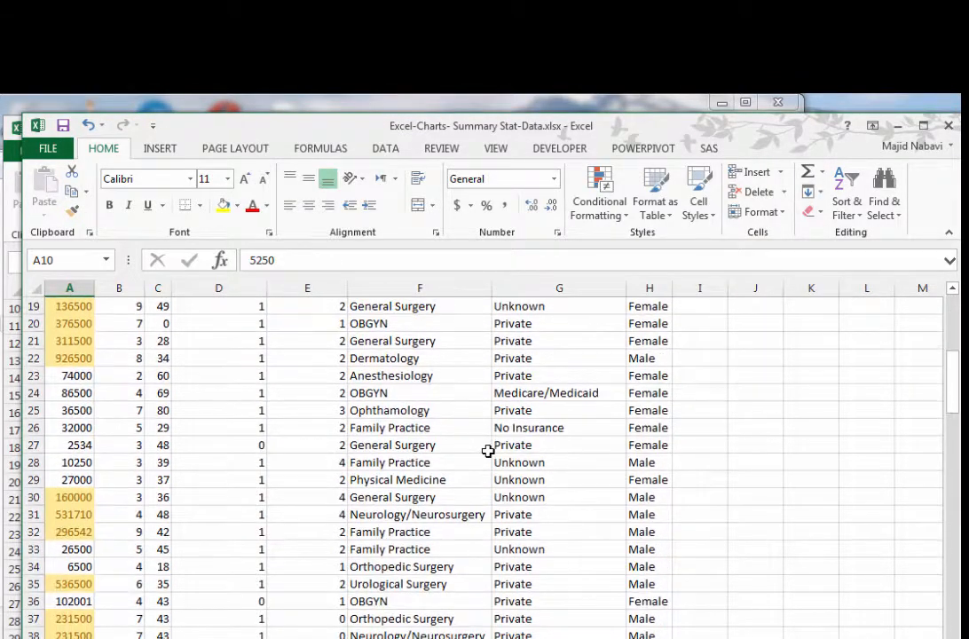
scroll(490, 451, "up", 10)
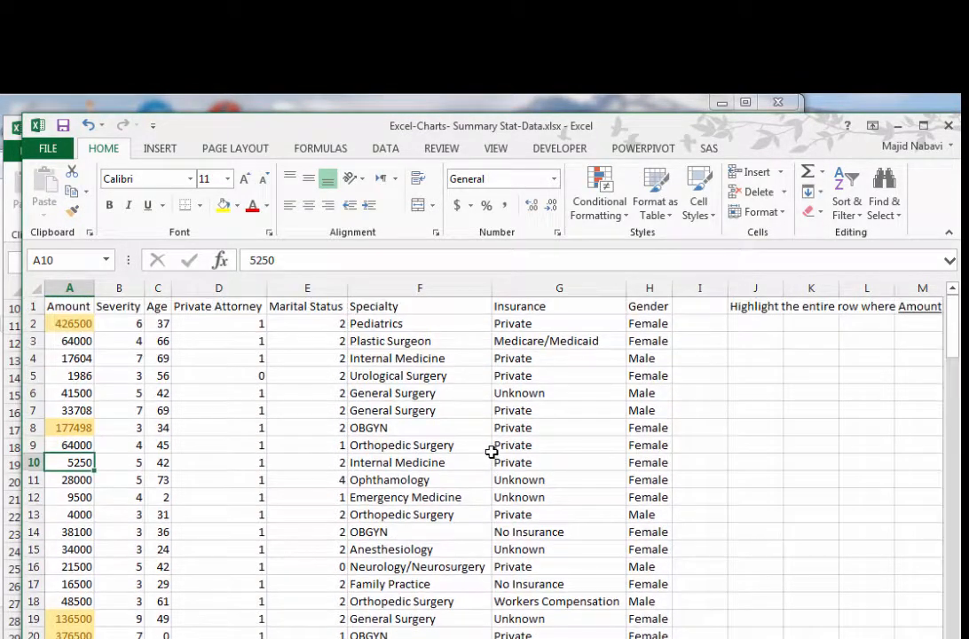
left_click(619, 225)
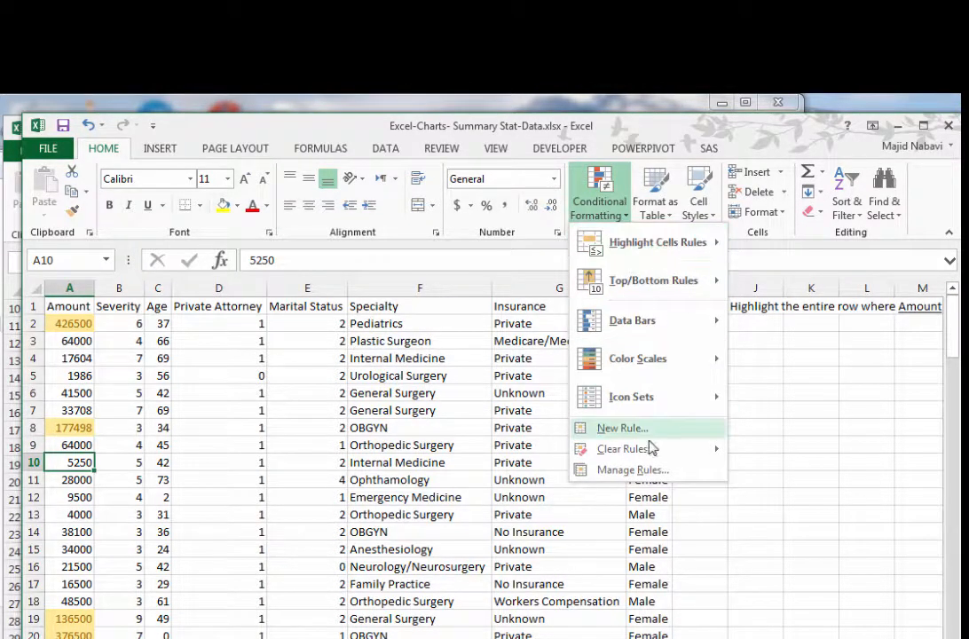
mouse_move(655, 451)
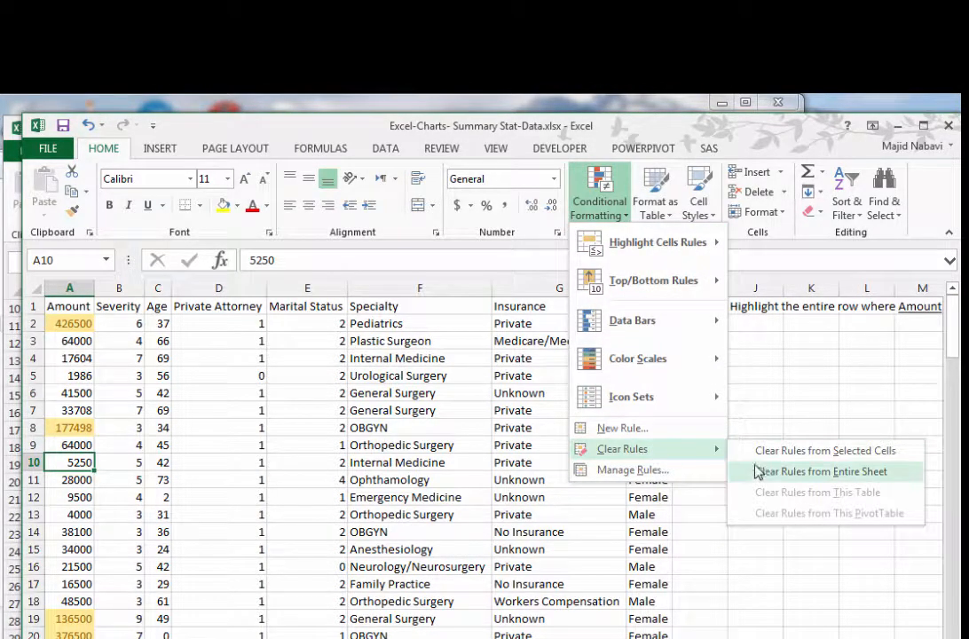
left_click(769, 472)
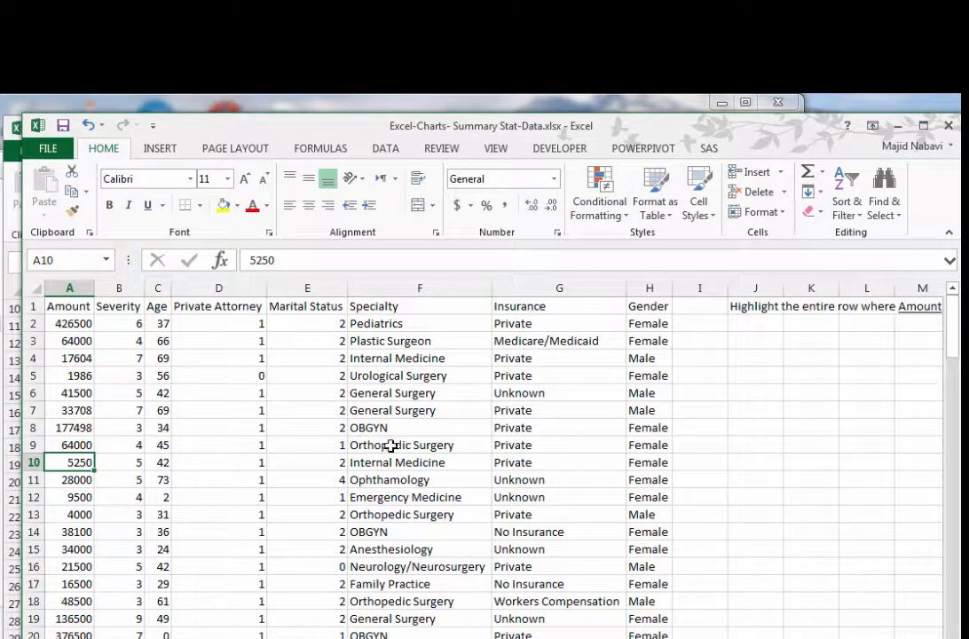
Try green gradient-fill data bars on the Amount values from A2 down, compare the bar lengths, and undo the data bars.
left_click(74, 324)
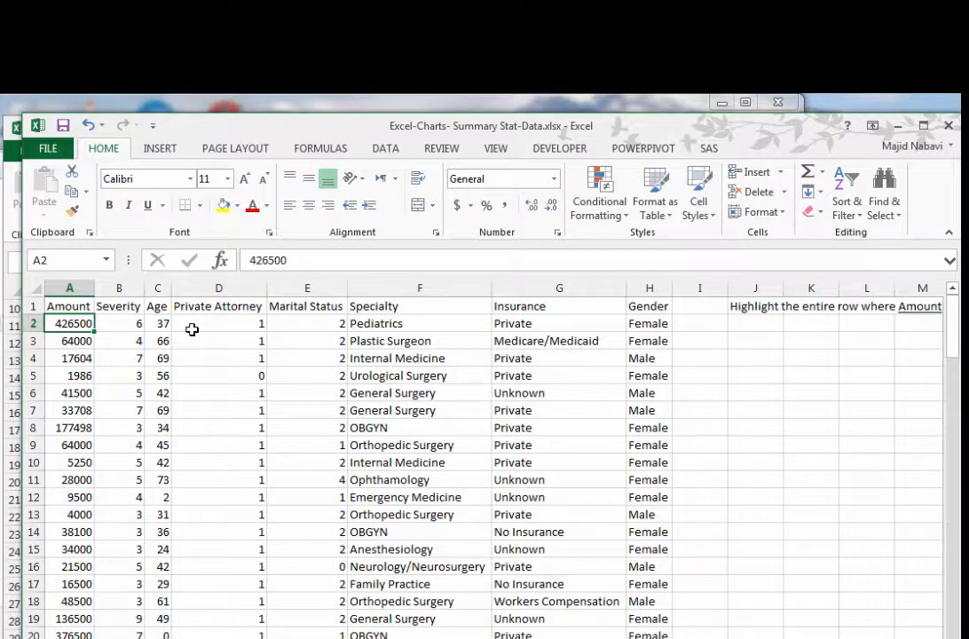
key("ctrl+shift+Down")
left_click(622, 216)
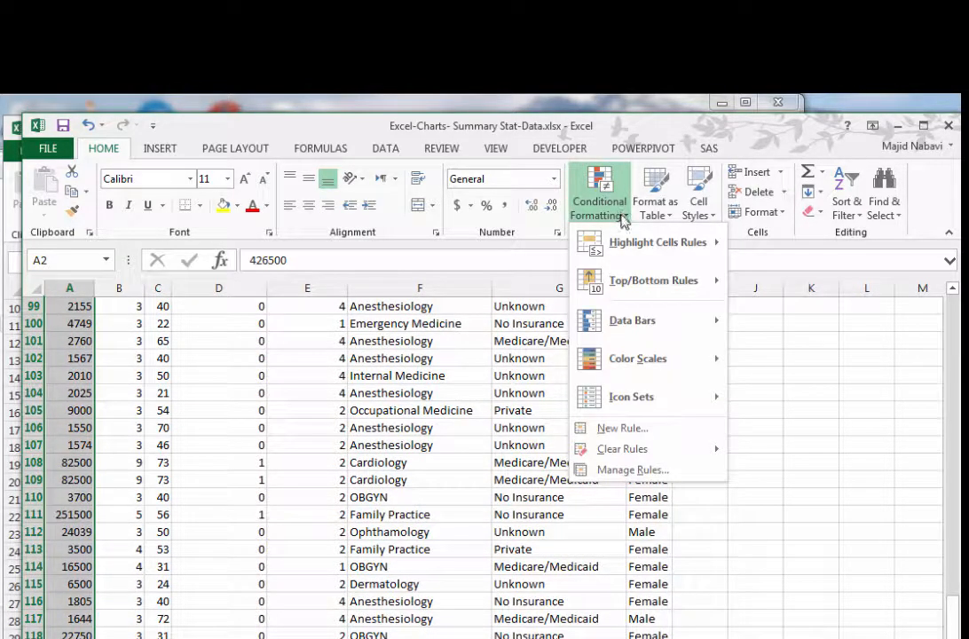
mouse_move(636, 321)
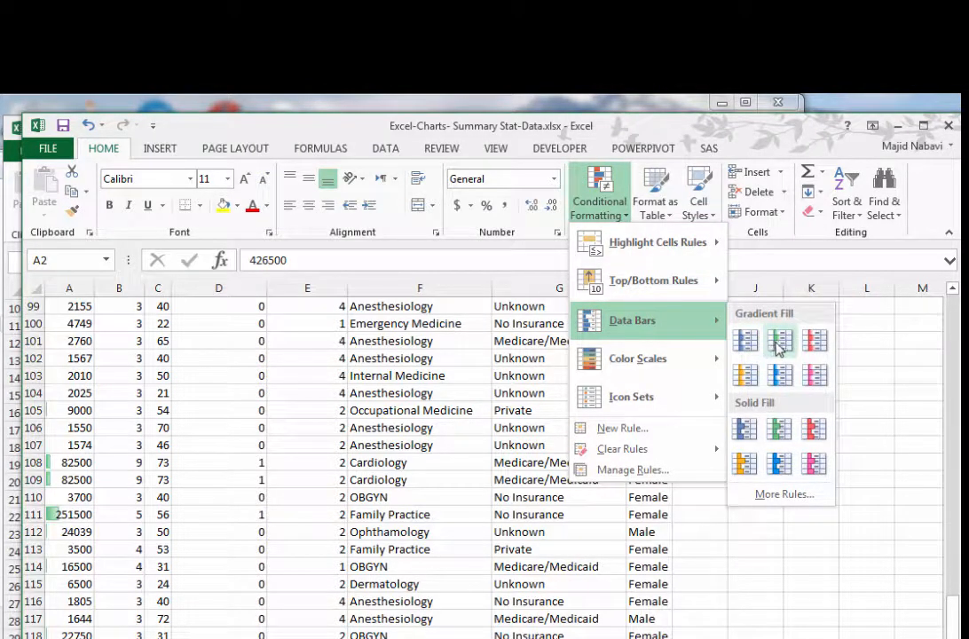
left_click(778, 346)
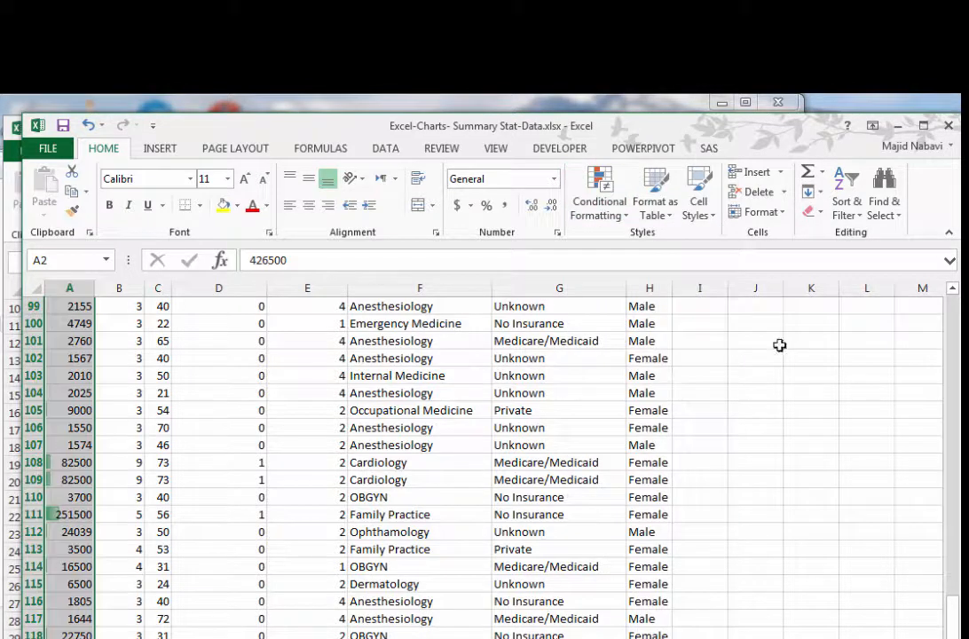
left_click(248, 565)
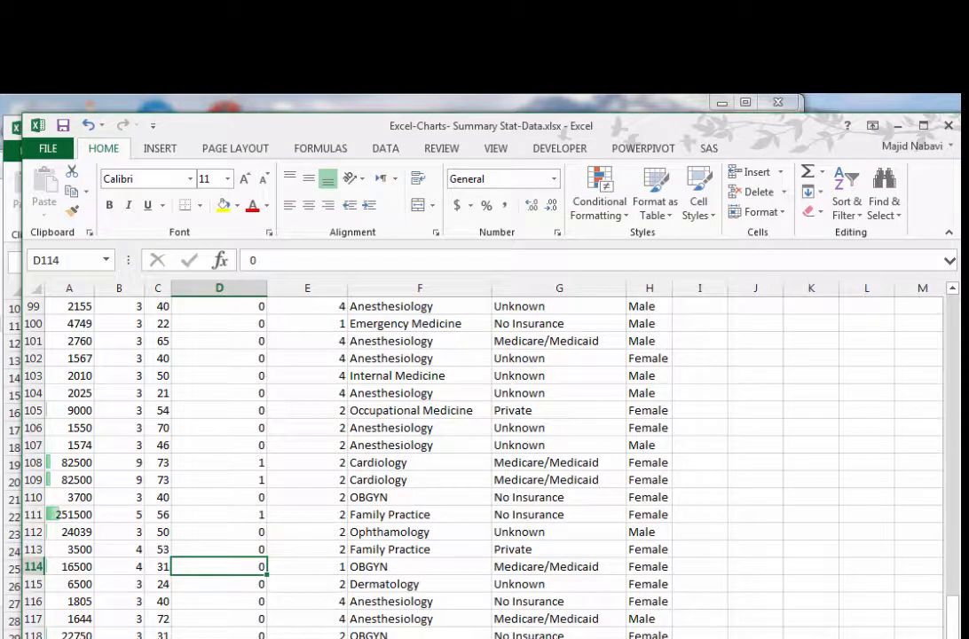
left_click_drag(953, 616, 956, 359)
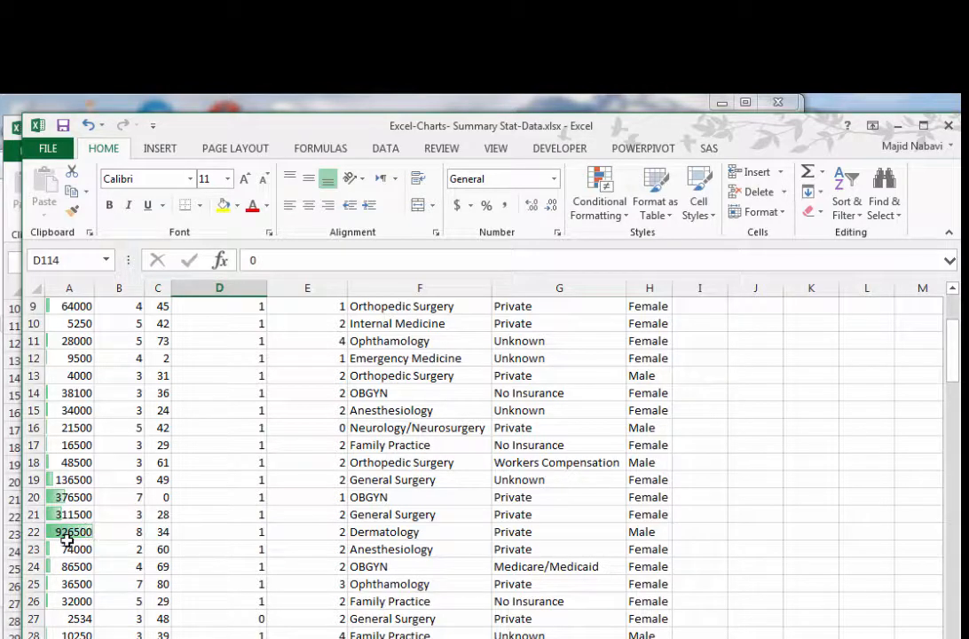
key("ctrl+z")
Apply the directional icon set with four colored arrows to the Amount values, and review the arrows down the column.
left_click(629, 220)
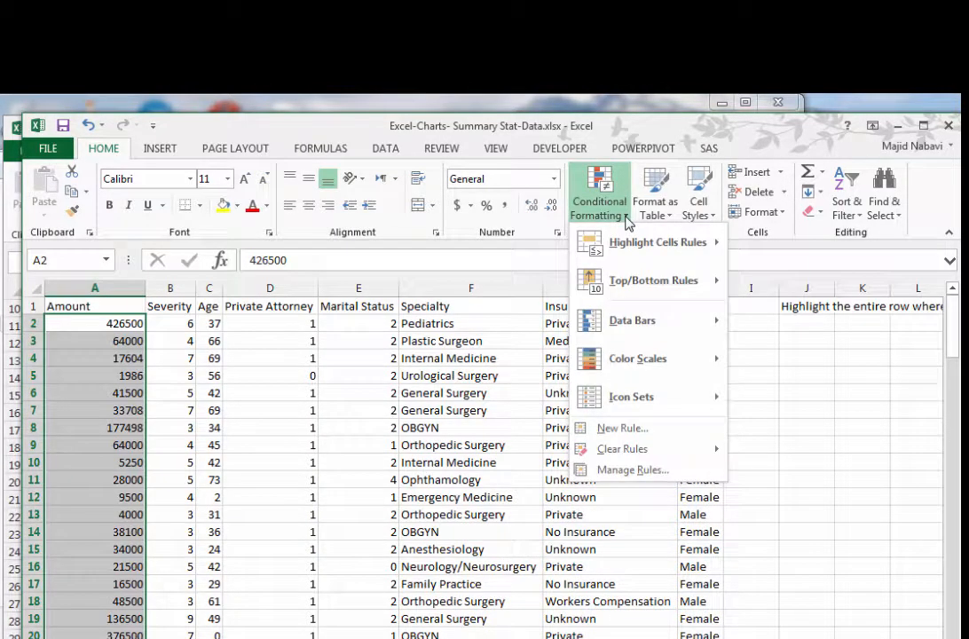
mouse_move(658, 403)
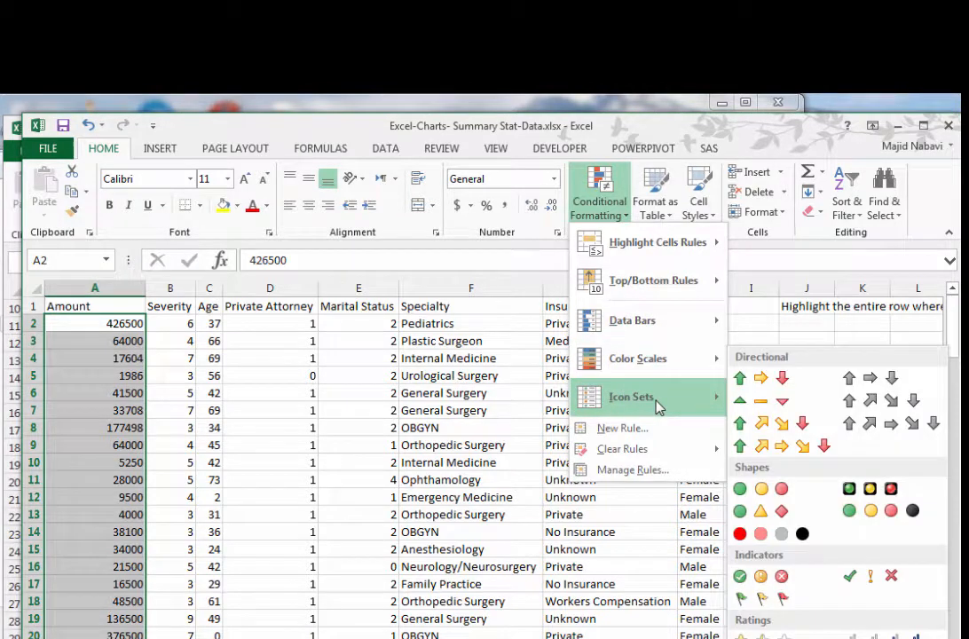
left_click(792, 428)
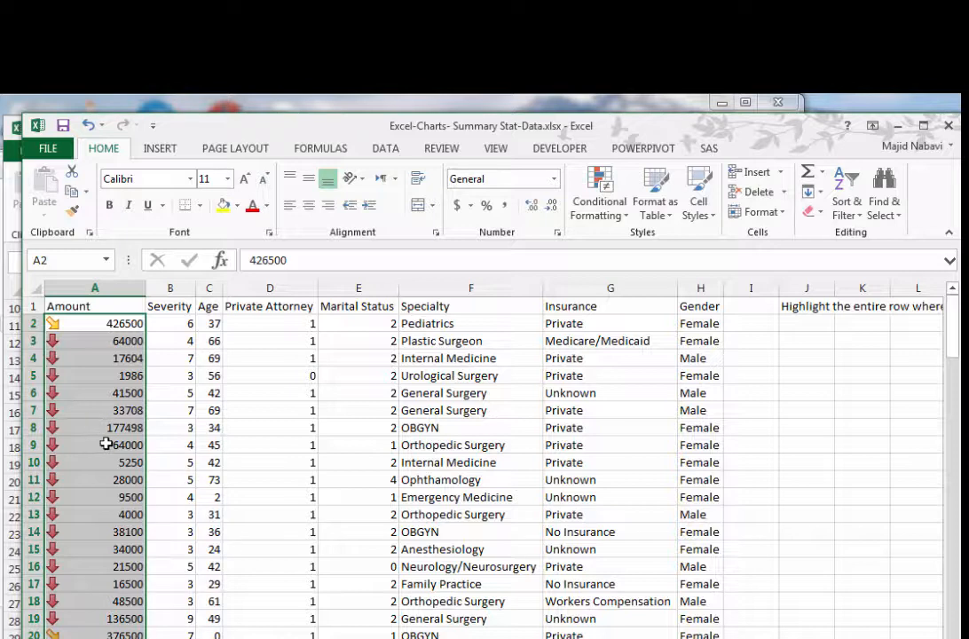
scroll(104, 441, "down", 2)
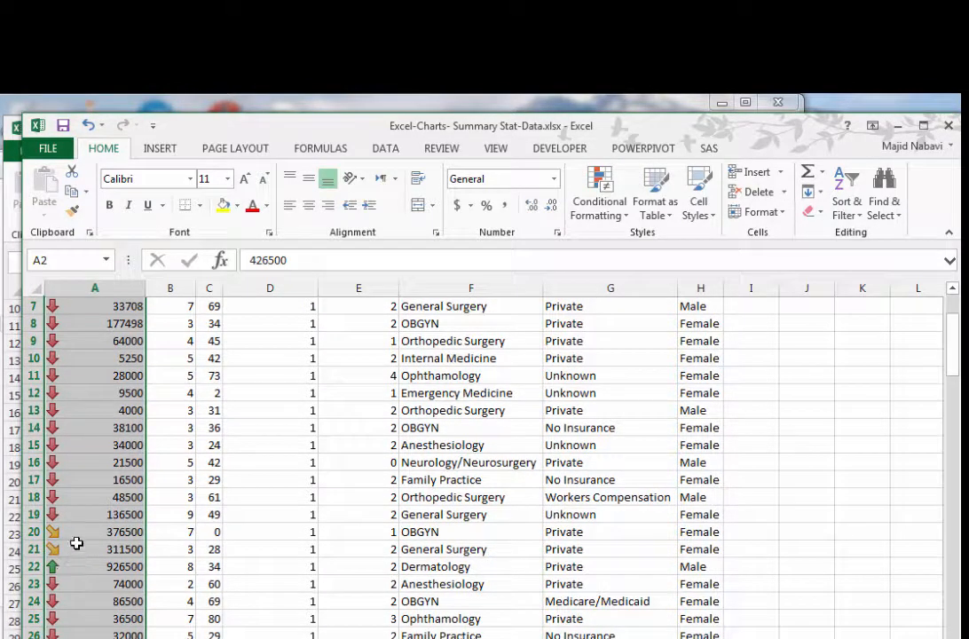
scroll(88, 543, "up", 2)
scroll(103, 436, "down", 8)
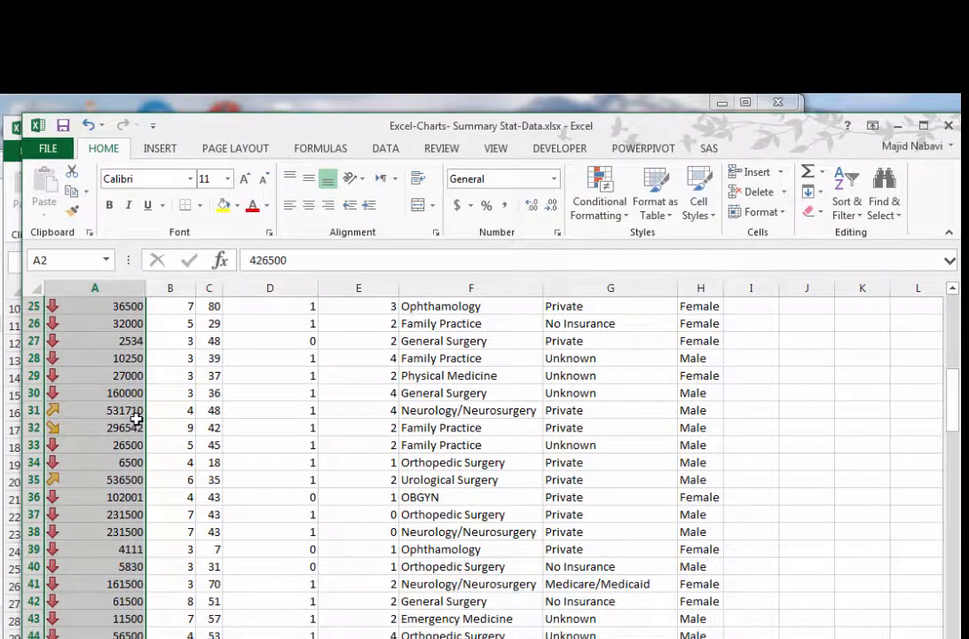
Edit the icon set rule on the Amount column to show the green up arrow at 60 percent or above, and apply the change.
scroll(137, 419, "up", 8)
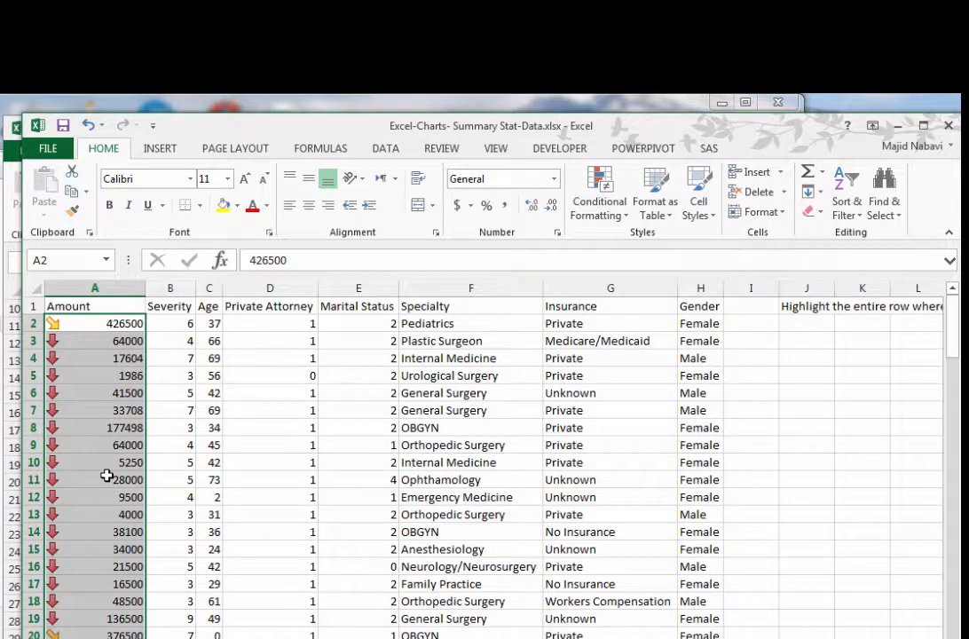
scroll(106, 477, "down", 3)
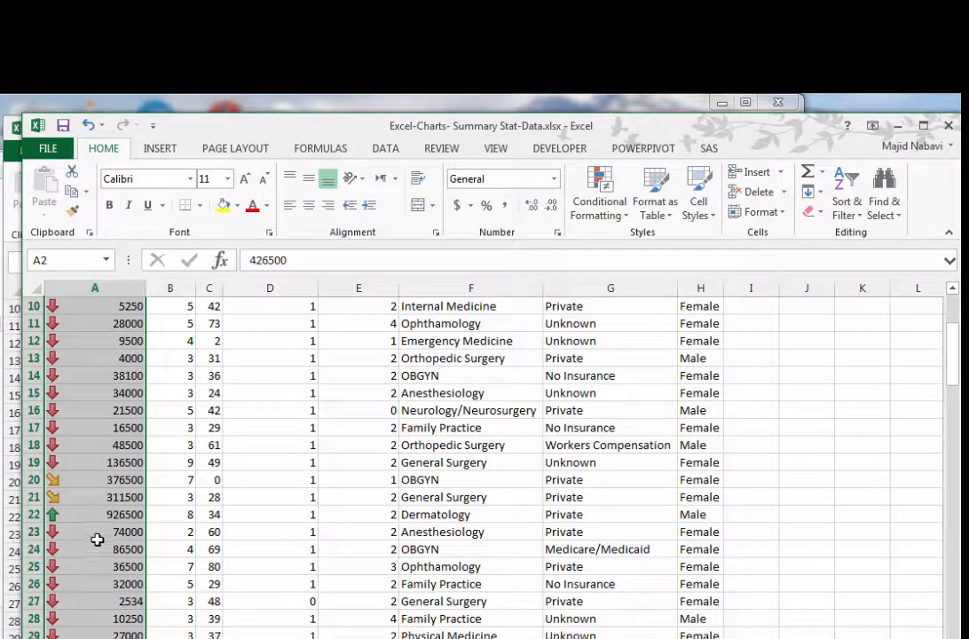
left_click(617, 215)
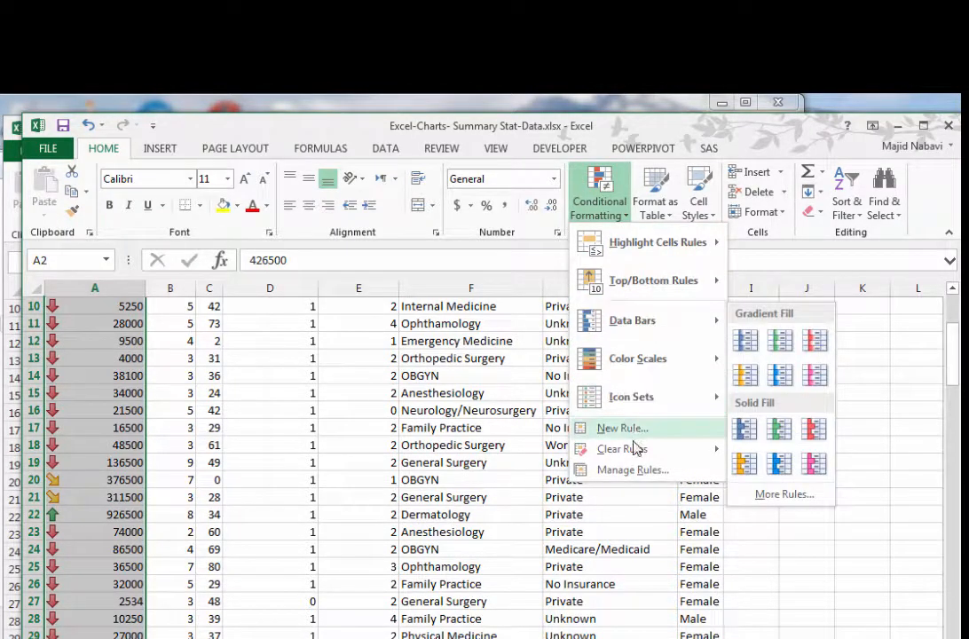
left_click(632, 470)
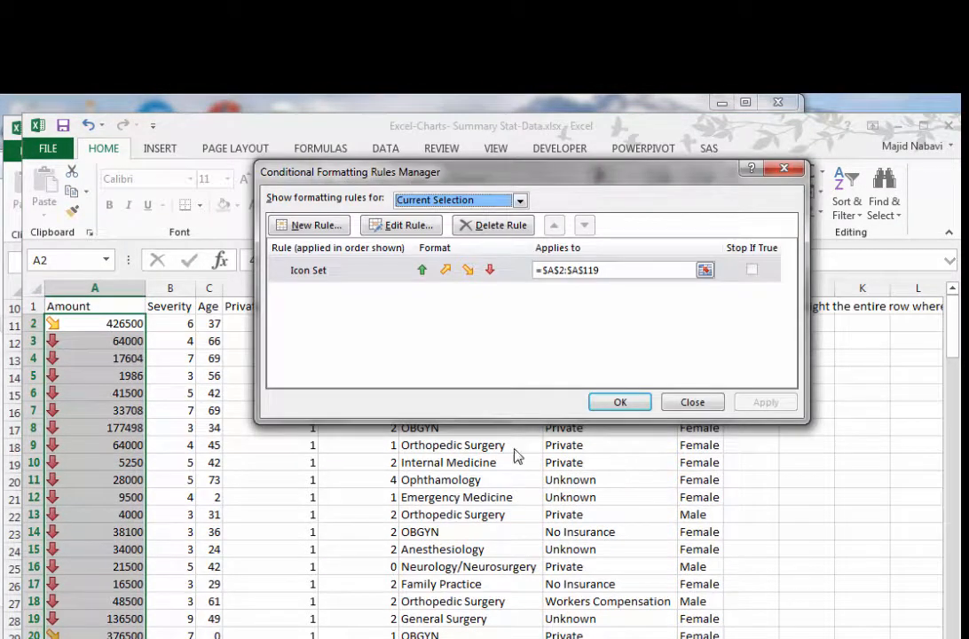
left_click(351, 275)
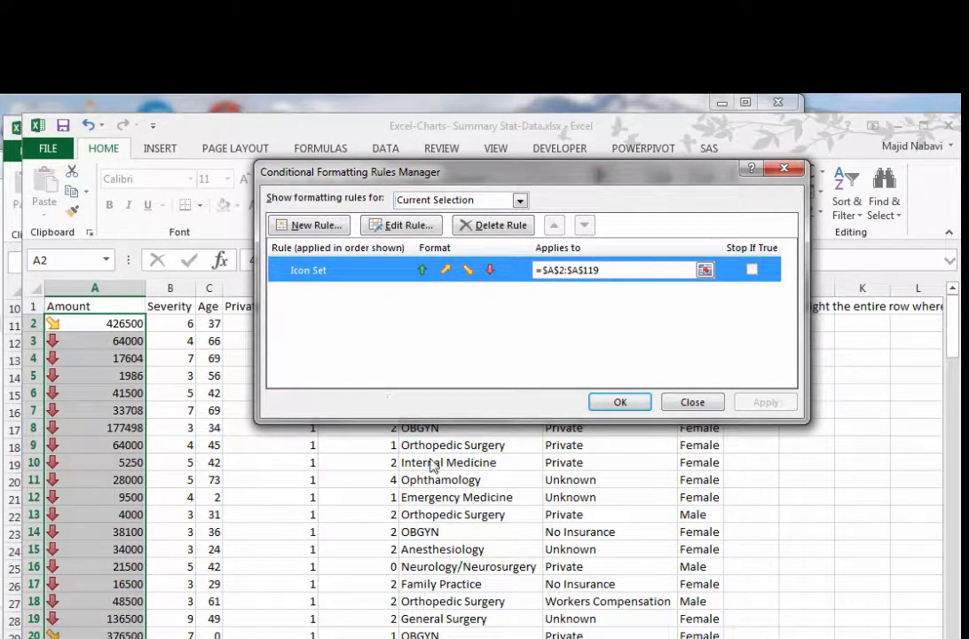
left_click(403, 226)
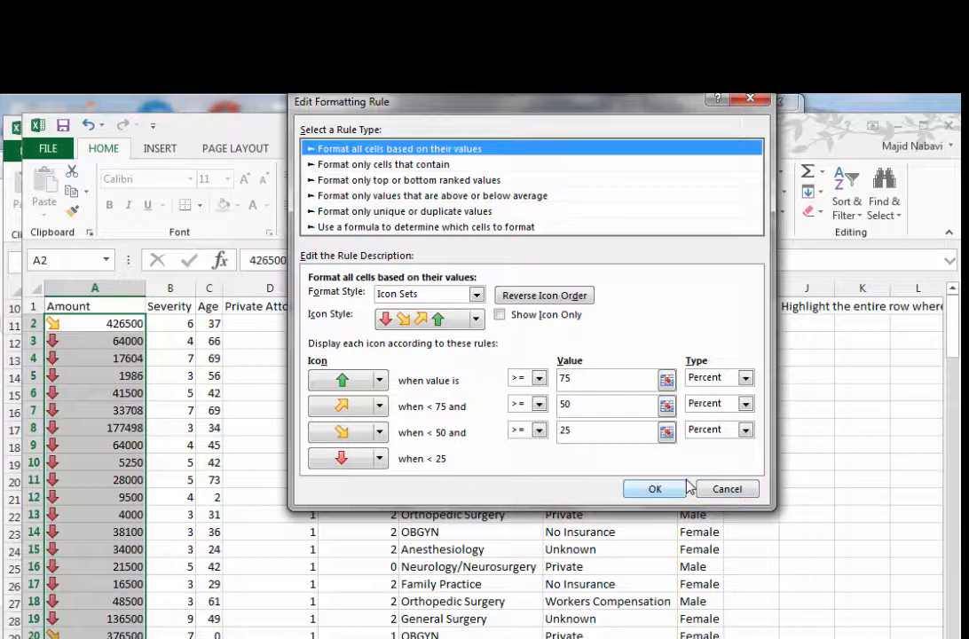
left_click(575, 380)
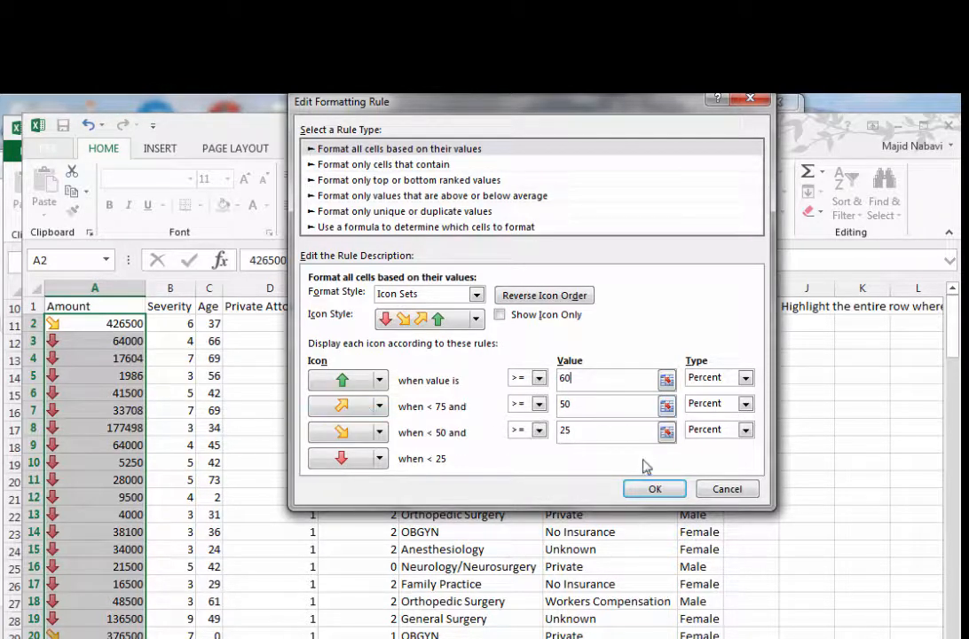
left_click(655, 491)
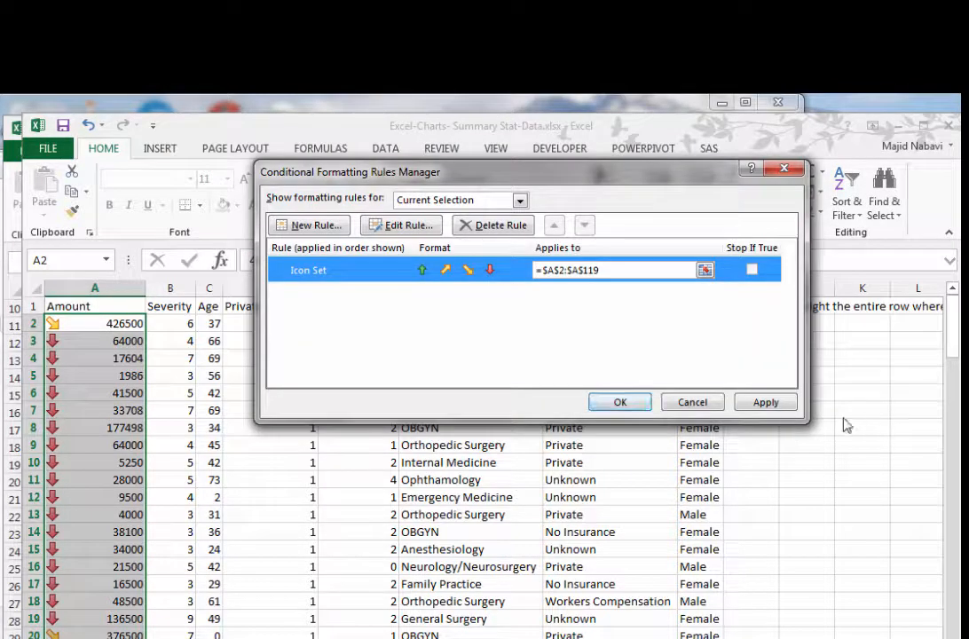
left_click(781, 408)
left_click(620, 402)
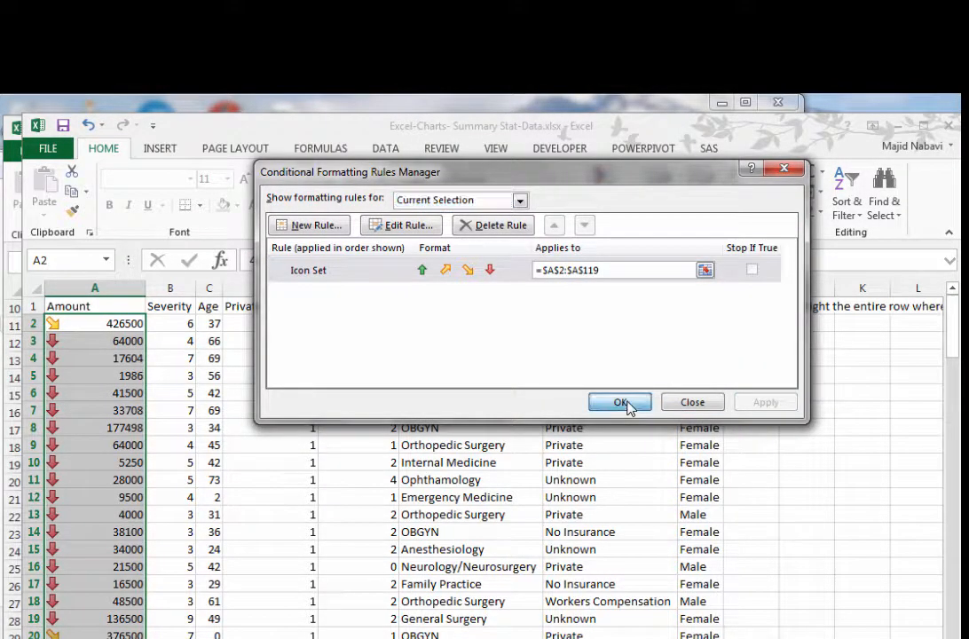
left_click(602, 532)
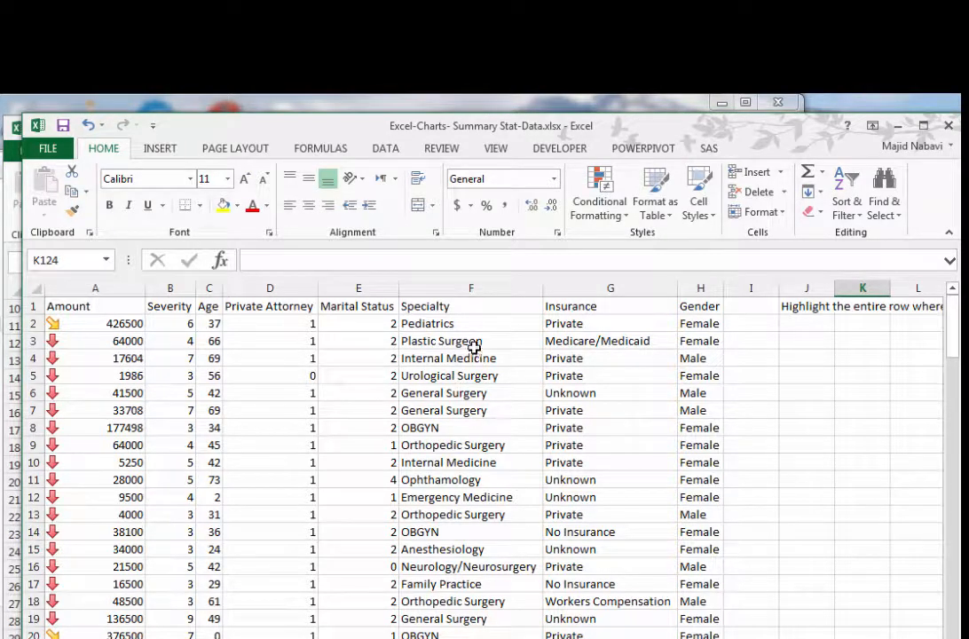
left_click(625, 219)
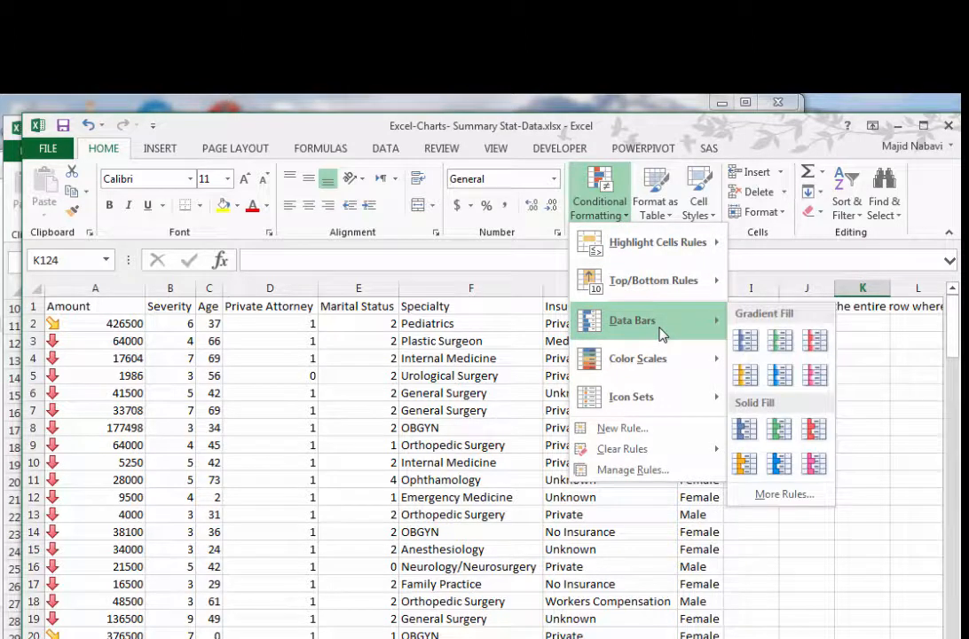
mouse_move(670, 368)
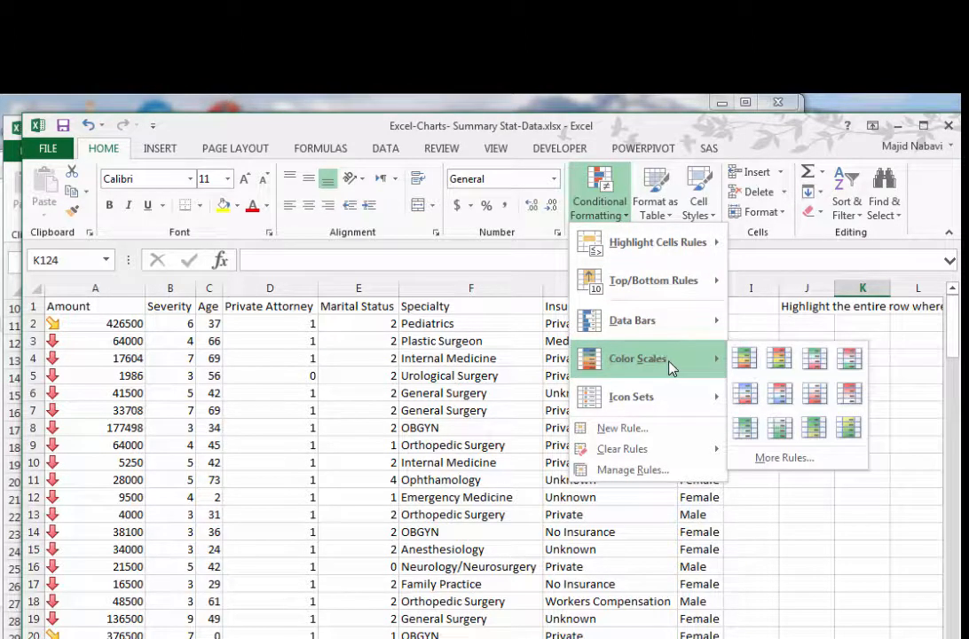
mouse_move(675, 391)
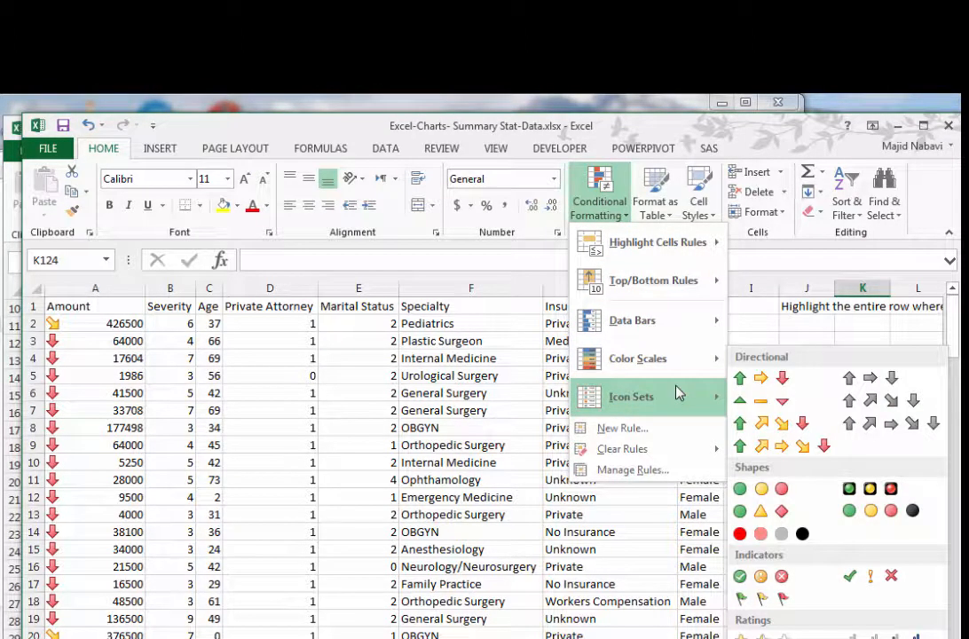